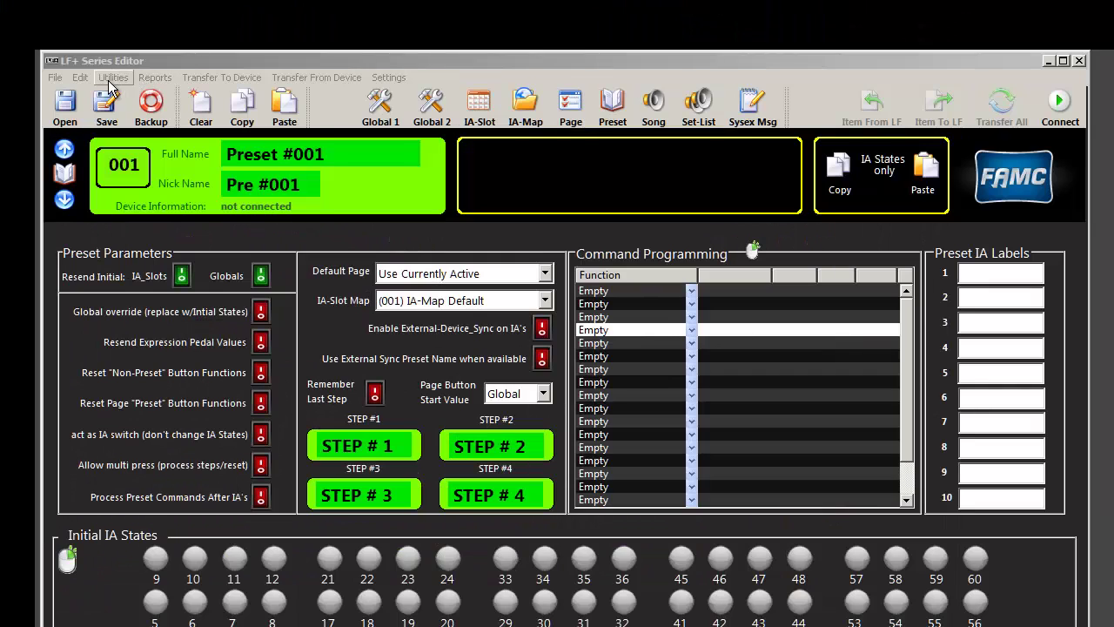
Step: Open External Device Definitions from the Utilities menu and position it over the editor
{"action": "left_click", "coordinate": [115, 78]}
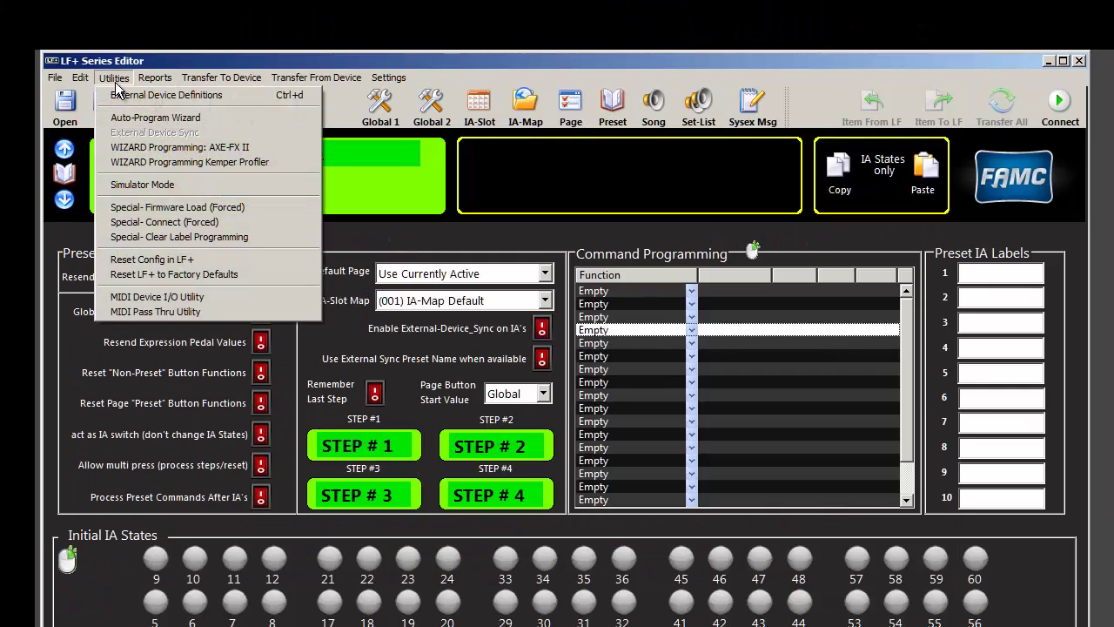
{"action": "left_click", "coordinate": [169, 95]}
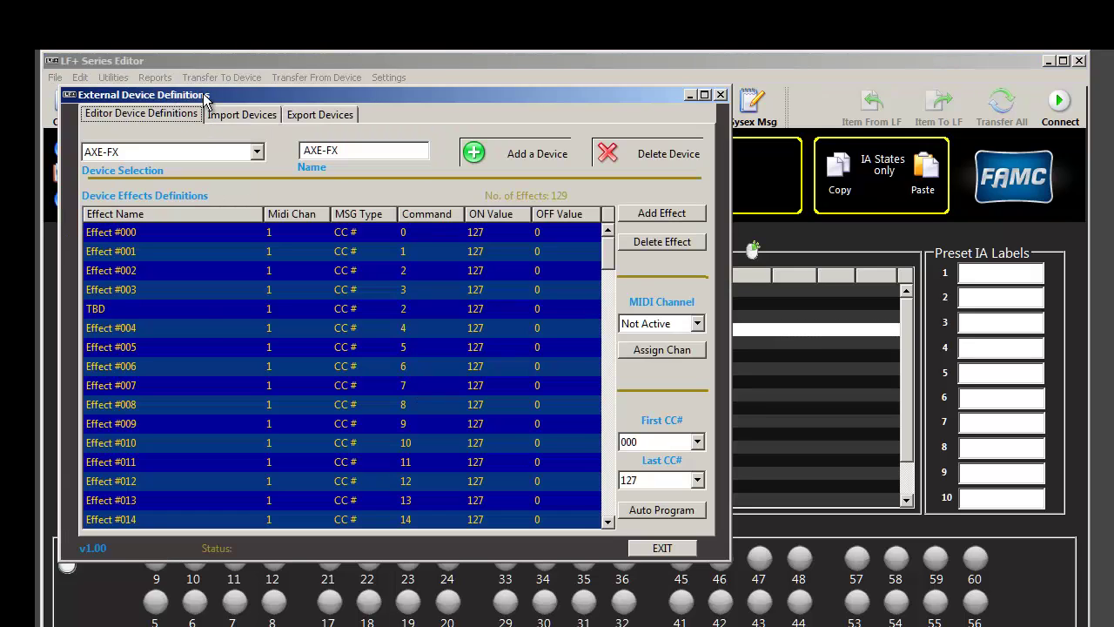
{"action": "left_click_drag", "start_coordinate": [207, 98], "coordinate": [522, 204]}
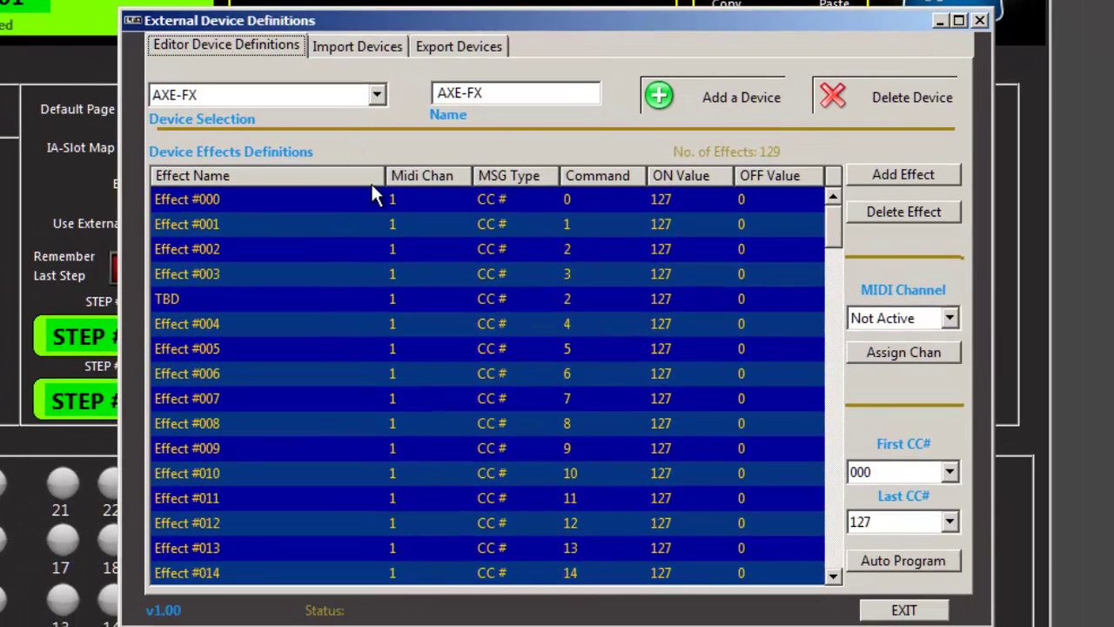
Step: Delete the AXE-FX and LINE-6 devices and confirm no devices remain
{"action": "left_click", "coordinate": [854, 102]}
{"action": "left_click", "coordinate": [621, 475]}
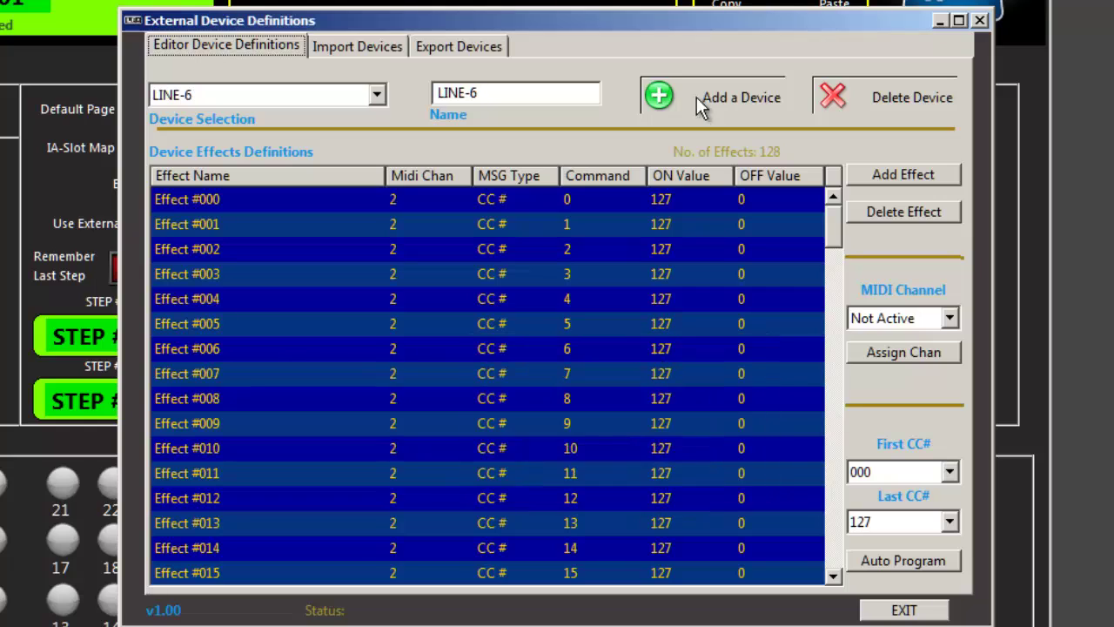
{"action": "left_click", "coordinate": [854, 94]}
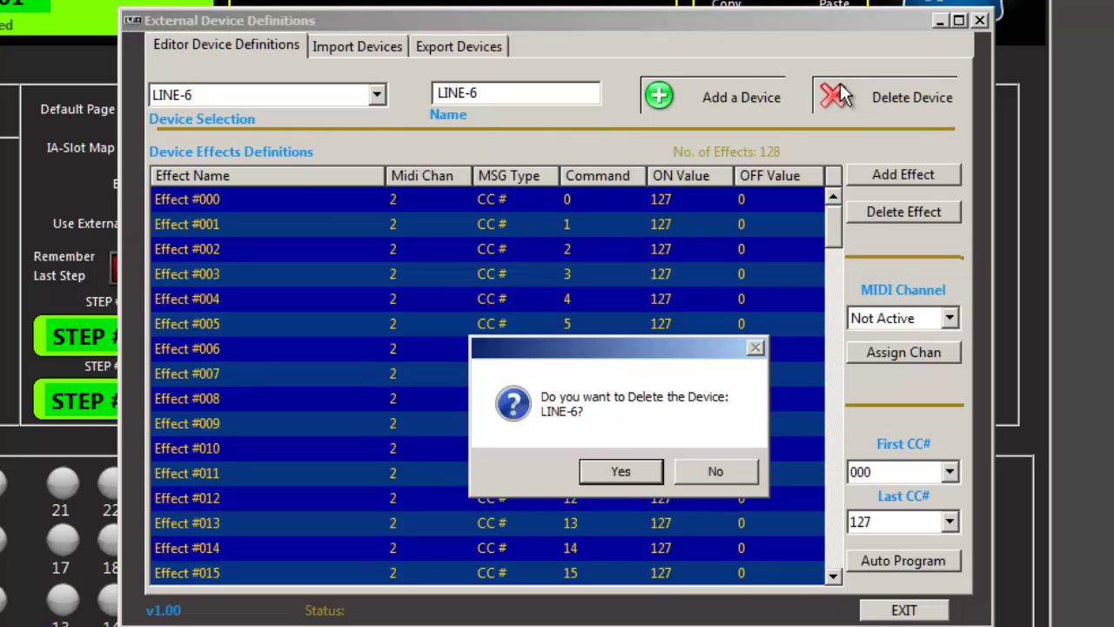
{"action": "left_click", "coordinate": [622, 470]}
{"action": "left_click", "coordinate": [354, 93]}
{"action": "left_click", "coordinate": [347, 107]}
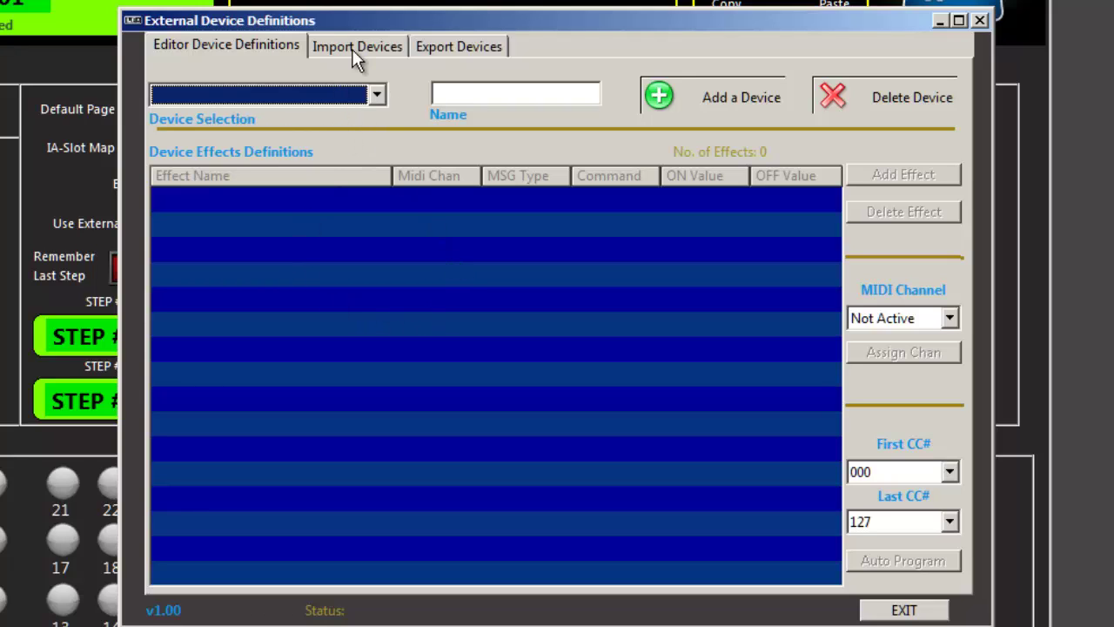
Step: Add a new device named AXE-FX and keep it as the current device
{"action": "left_click", "coordinate": [438, 93]}
{"action": "type", "text": "AXE-FX"}
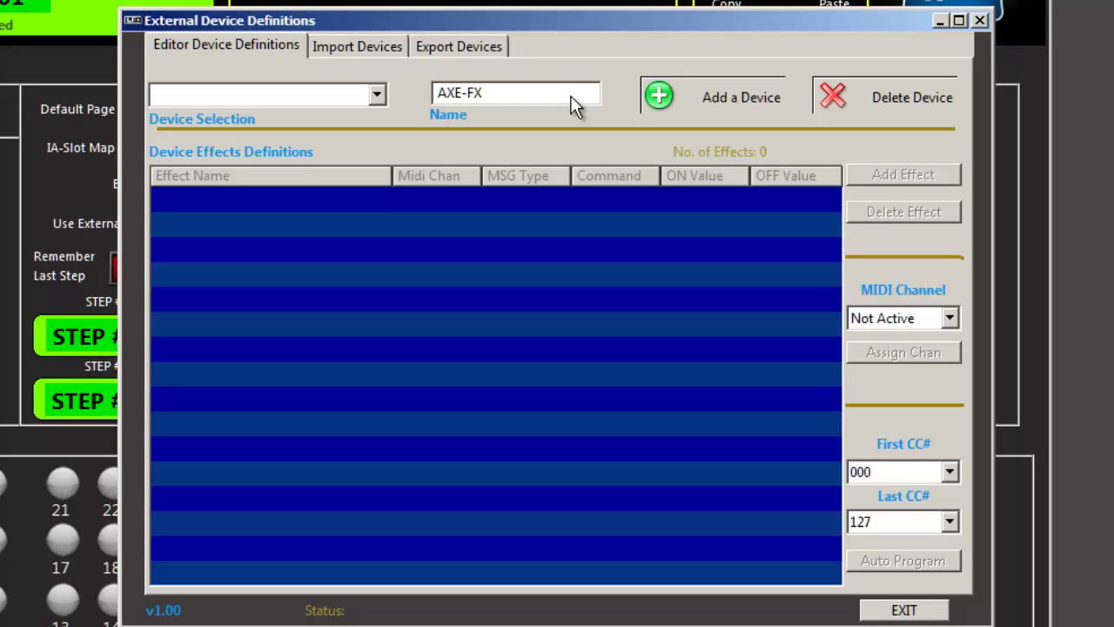
{"action": "key", "text": "Return"}
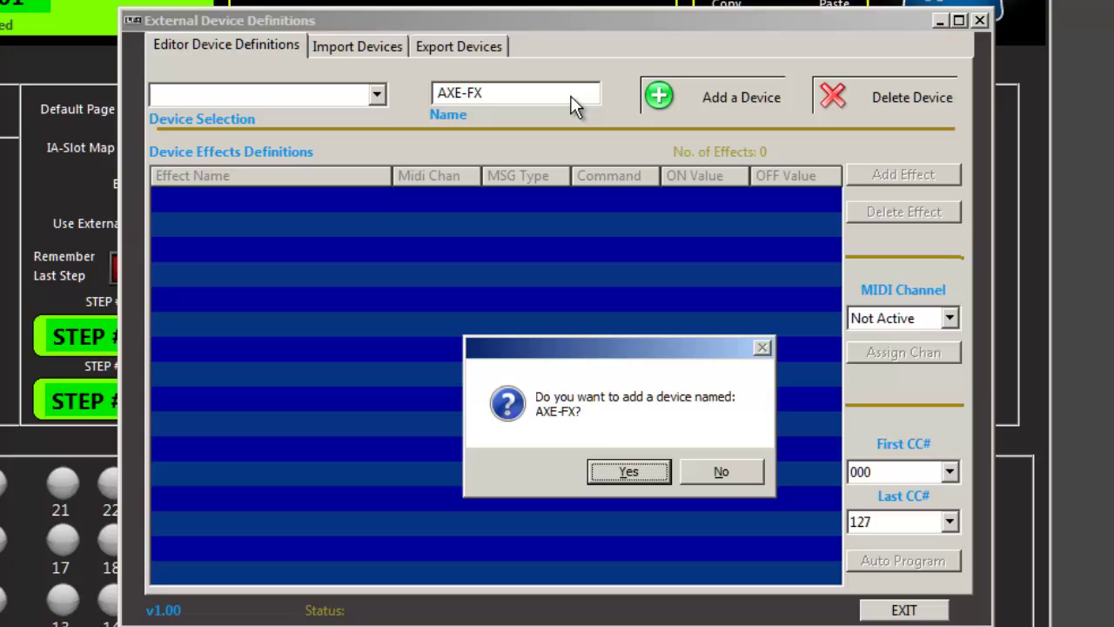
{"action": "left_click", "coordinate": [602, 472]}
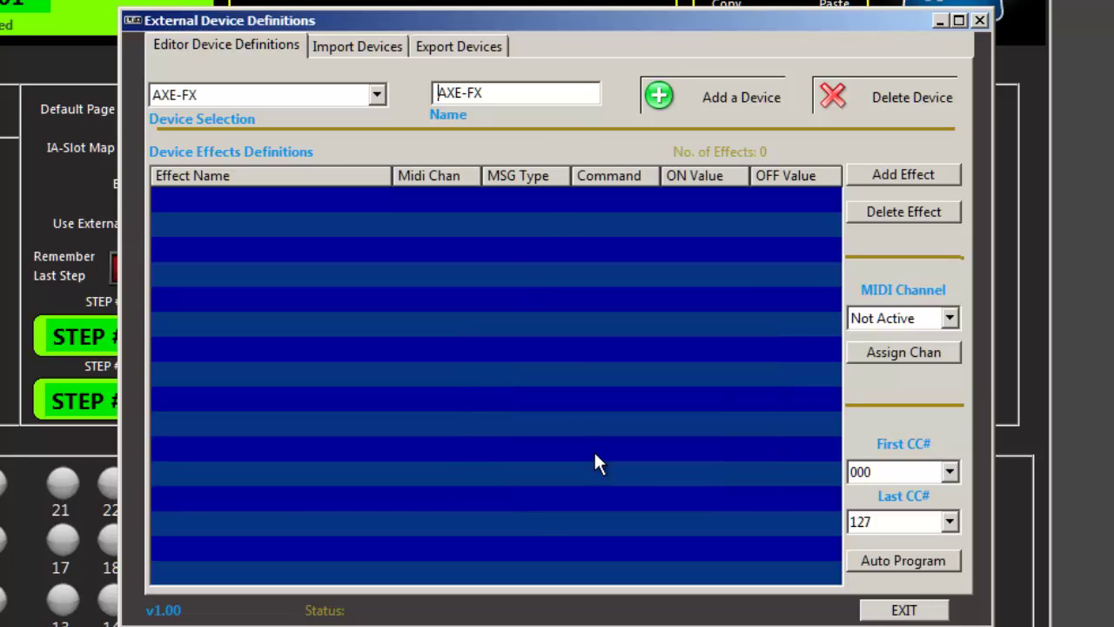
{"action": "left_click", "coordinate": [319, 96]}
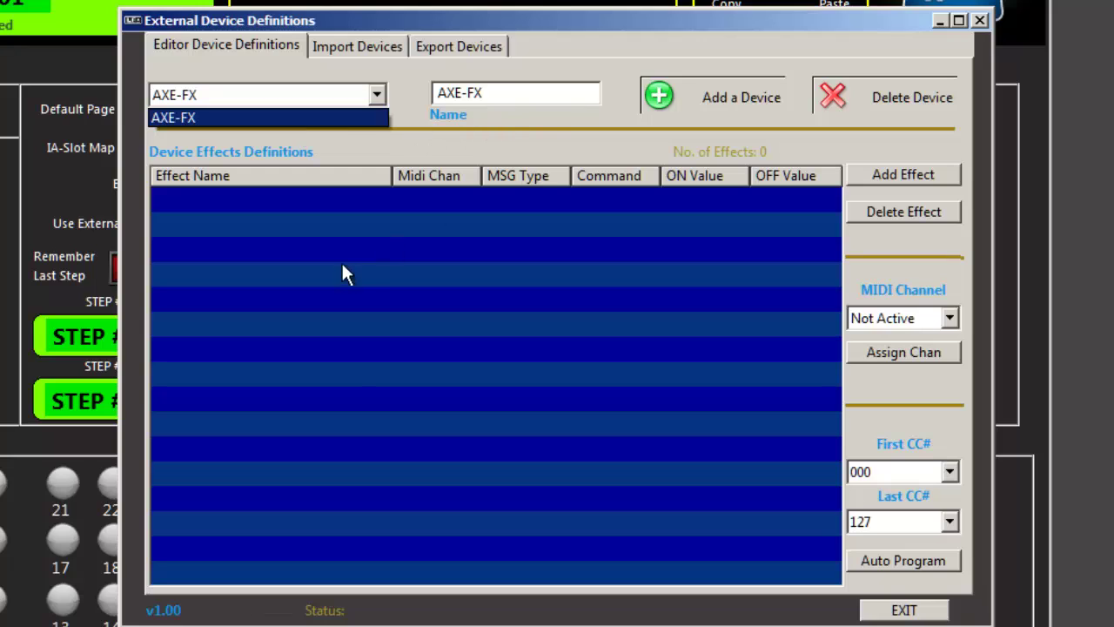
{"action": "left_click", "coordinate": [329, 296]}
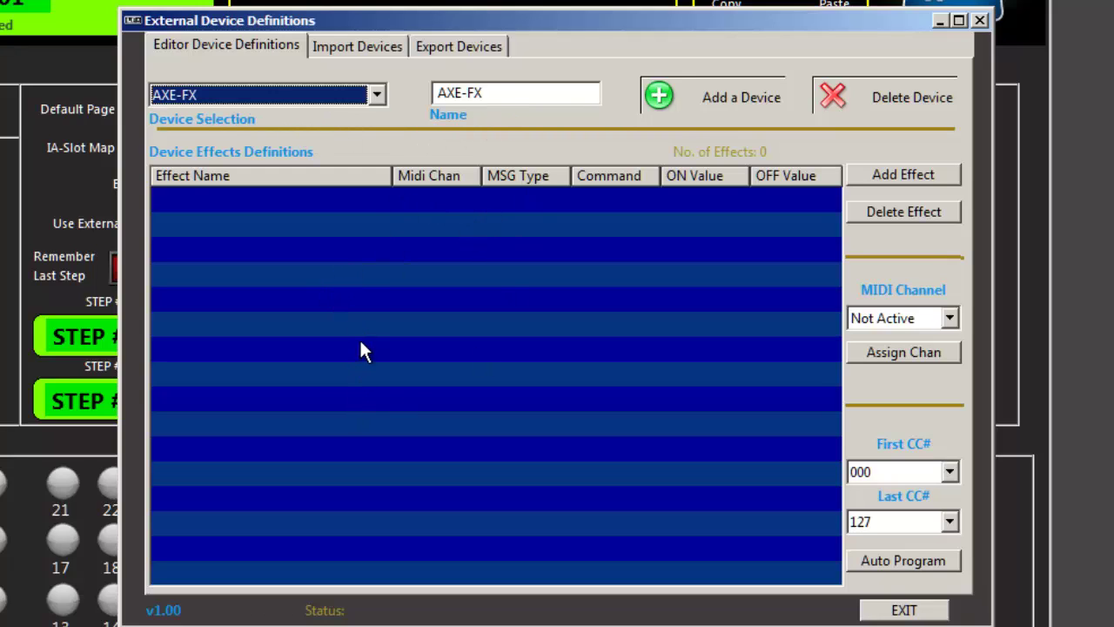
Step: Add a second new device named KEMPER
{"action": "left_click", "coordinate": [496, 93]}
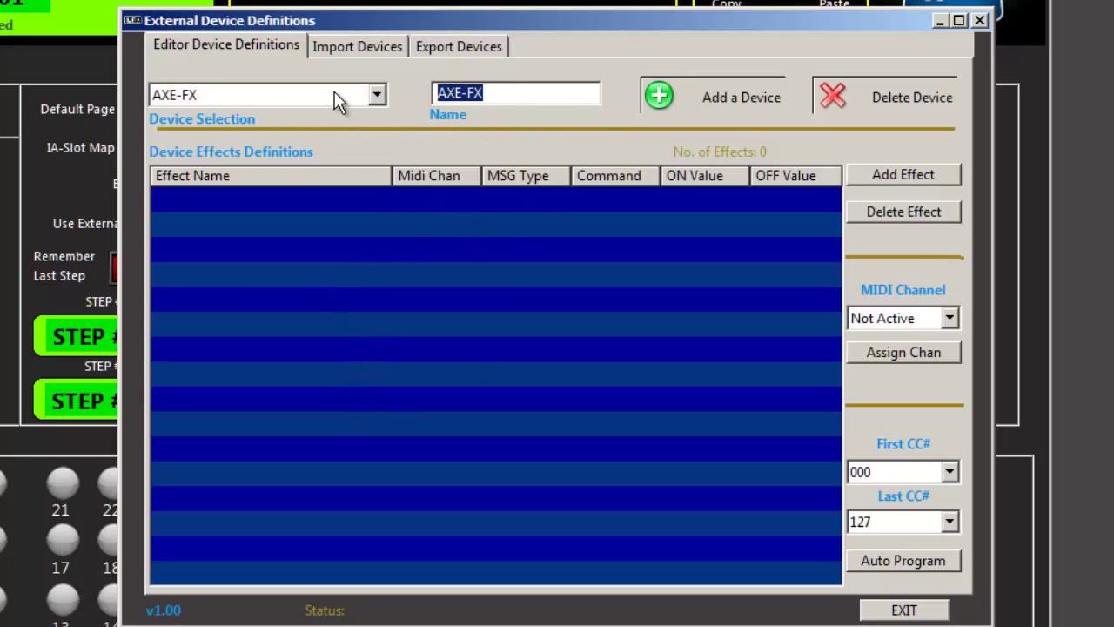
{"action": "type", "text": "KEMPER"}
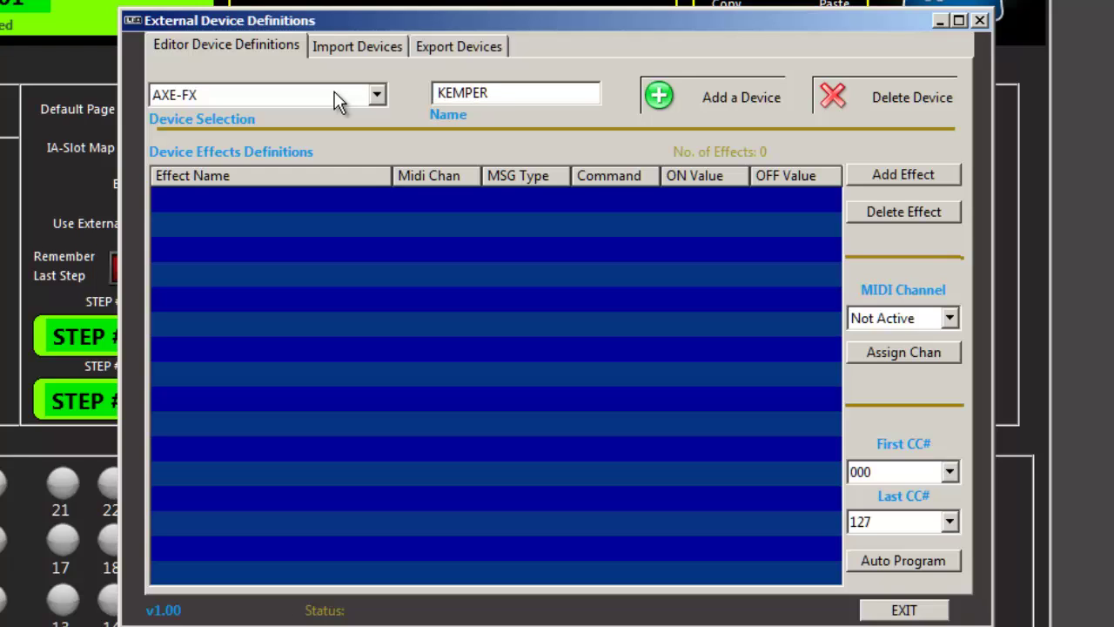
{"action": "left_click", "coordinate": [337, 101]}
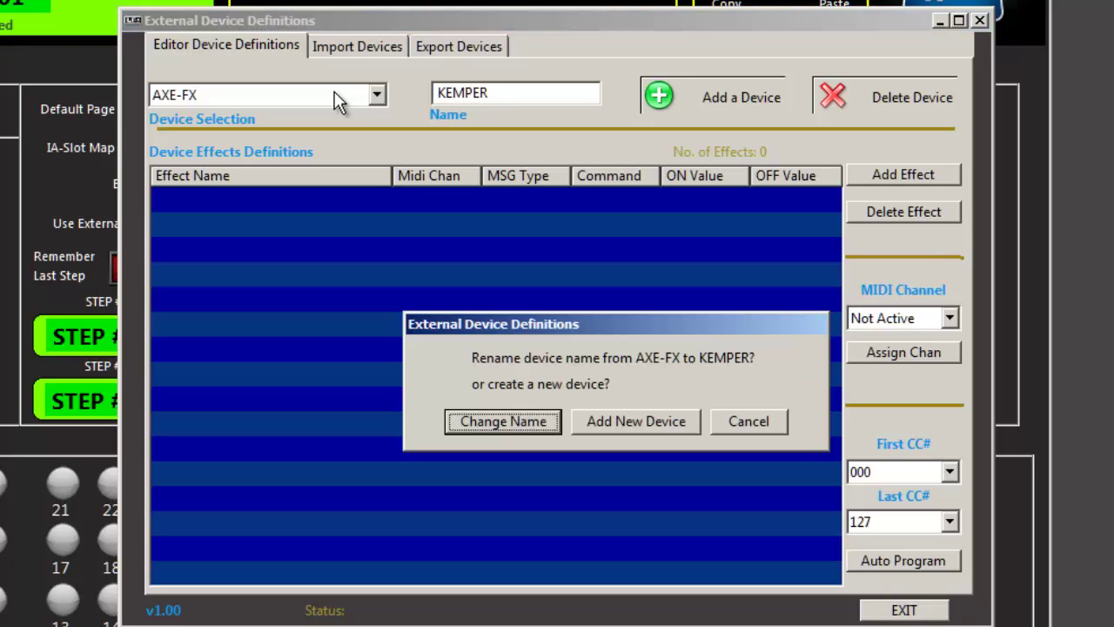
{"action": "left_click", "coordinate": [608, 427]}
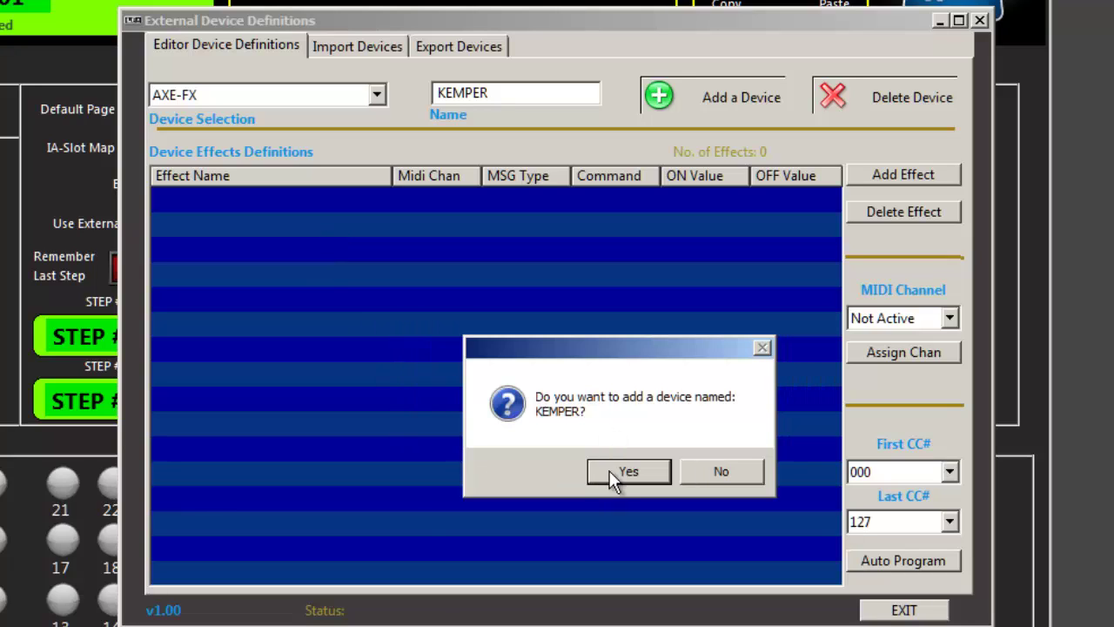
{"action": "left_click", "coordinate": [614, 470]}
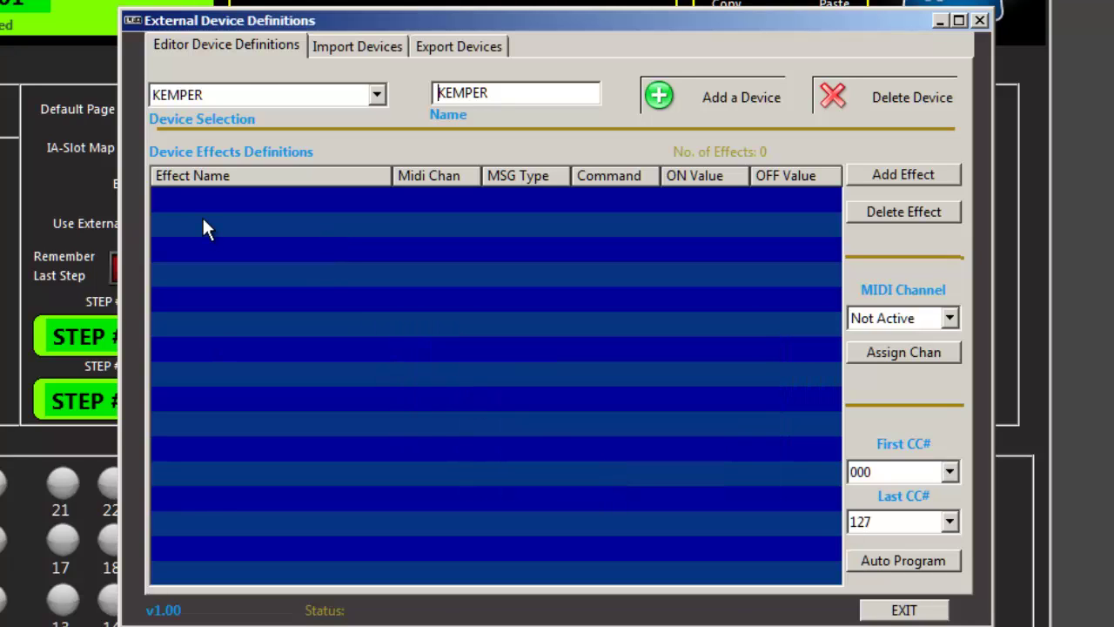
{"action": "left_click", "coordinate": [249, 96]}
Step: Switch to AXE-FX and auto-program 128 effects on CC 0–127
{"action": "left_click", "coordinate": [224, 115]}
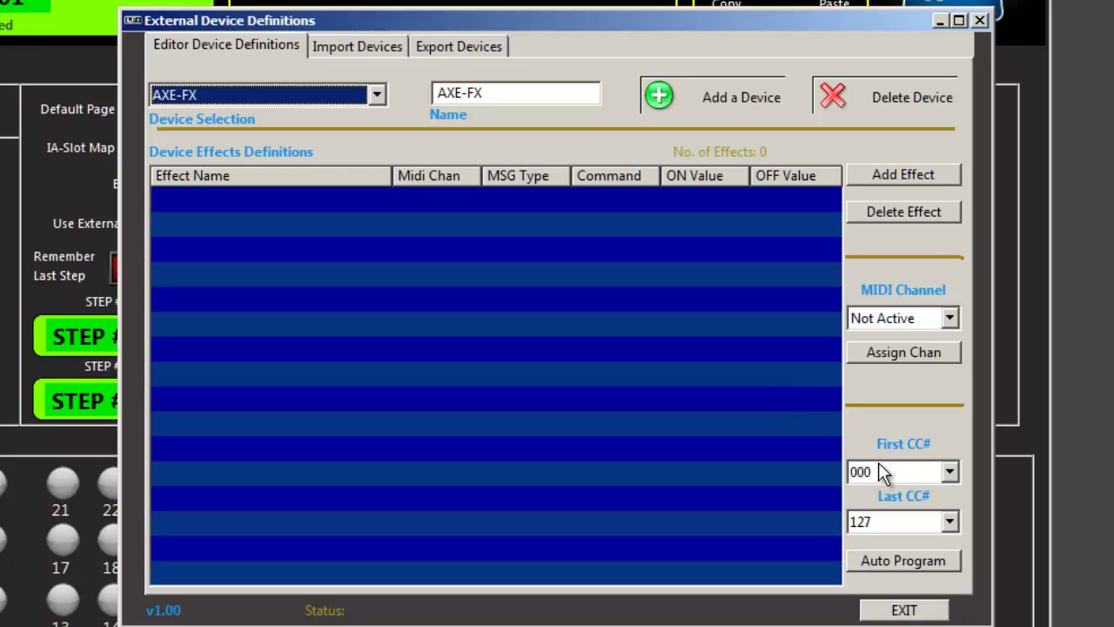
{"action": "left_click", "coordinate": [893, 561]}
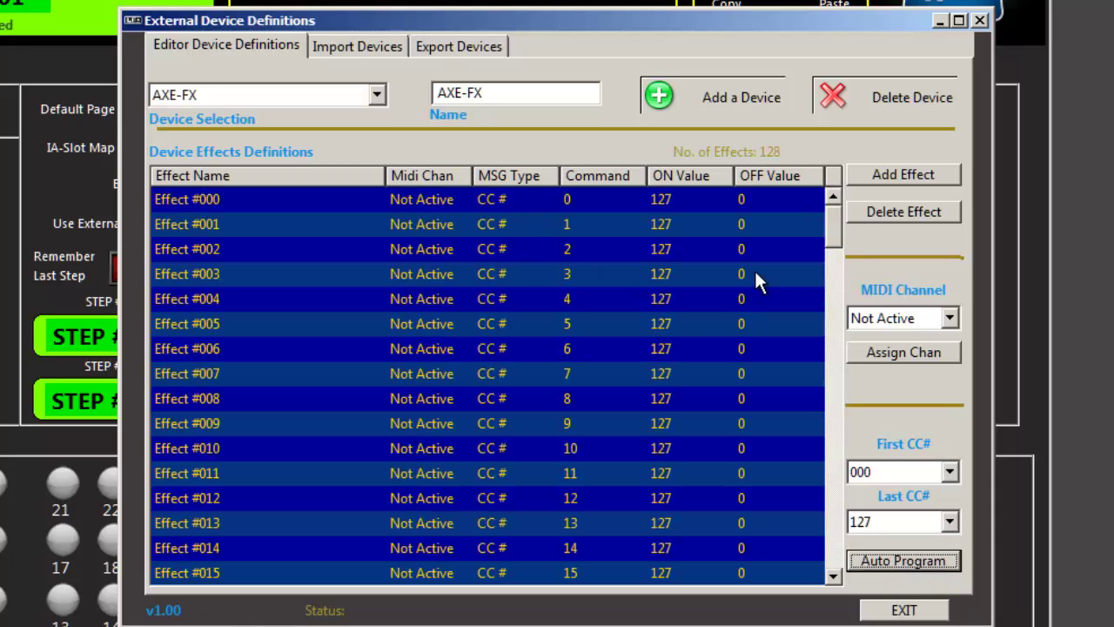
{"action": "left_click_drag", "start_coordinate": [841, 229], "coordinate": [856, 146]}
Step: Rename Effect #007 to VOLUME and Effect #015 to TUNER
{"action": "left_click", "coordinate": [213, 379]}
{"action": "left_click", "coordinate": [181, 372]}
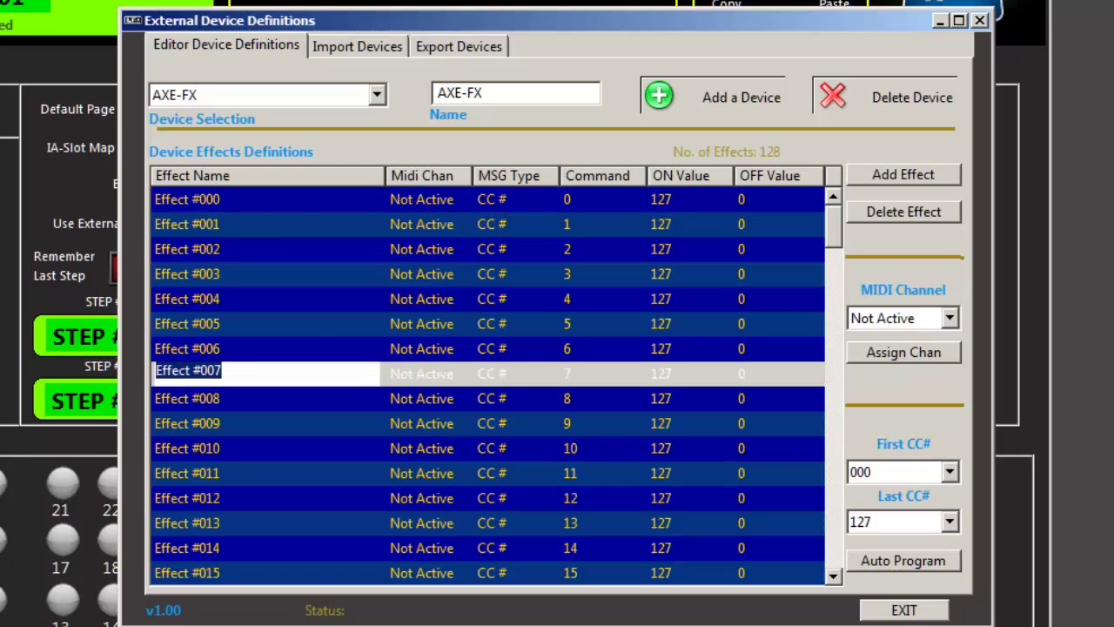
{"action": "type", "text": "VOLUME"}
{"action": "key", "text": "Return"}
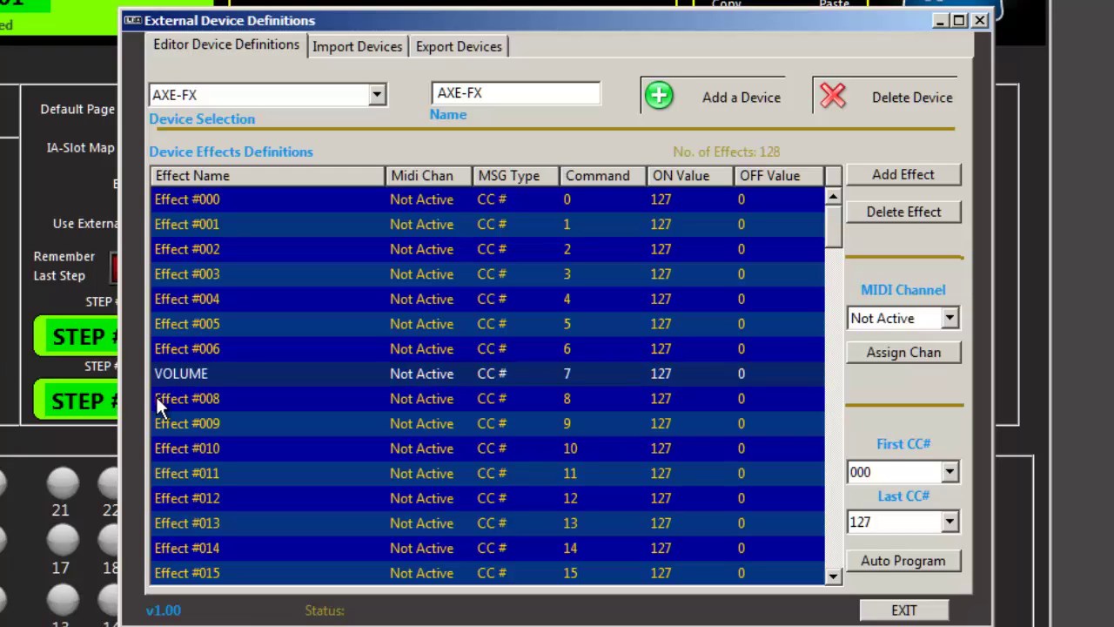
{"action": "left_click", "coordinate": [207, 579]}
{"action": "left_click", "coordinate": [207, 579]}
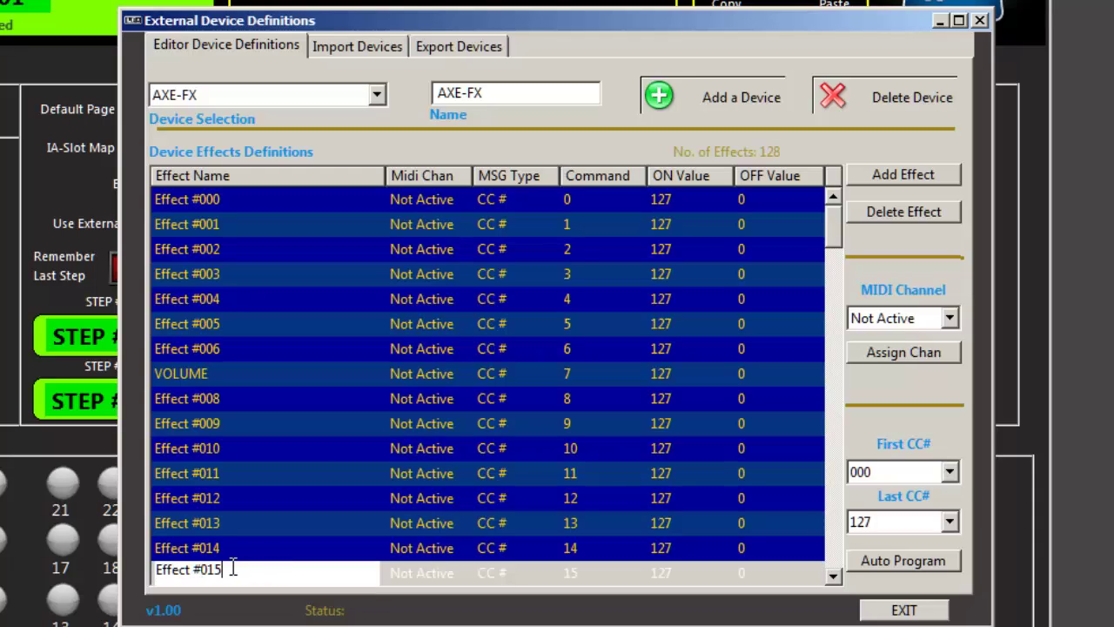
{"action": "key", "text": "shift+Home"}
{"action": "type", "text": "TUNER"}
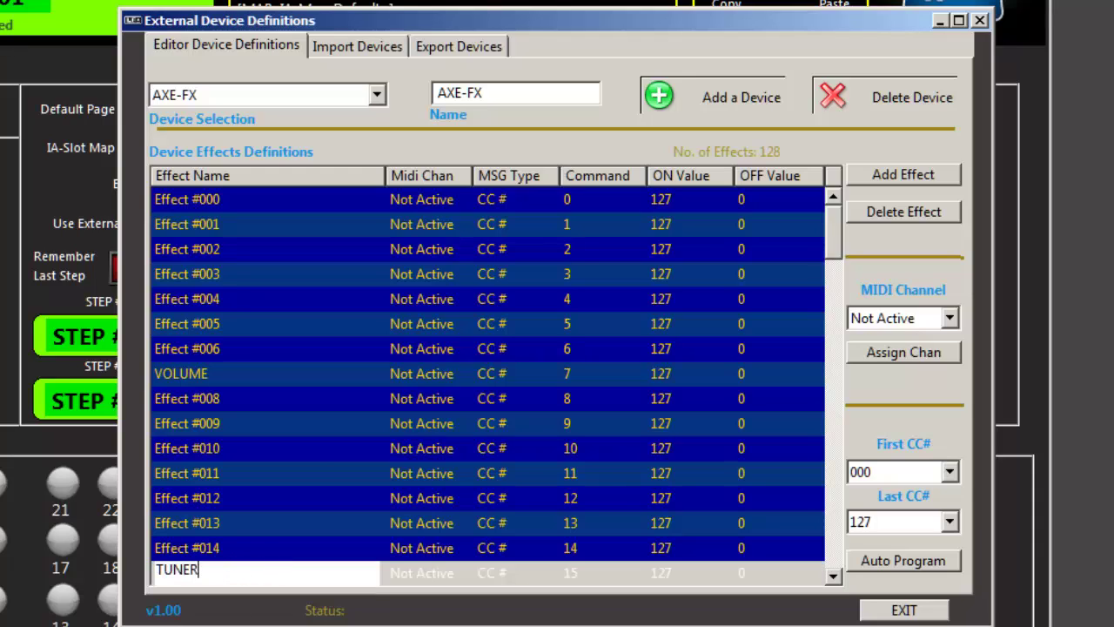
{"action": "key", "text": "Return"}
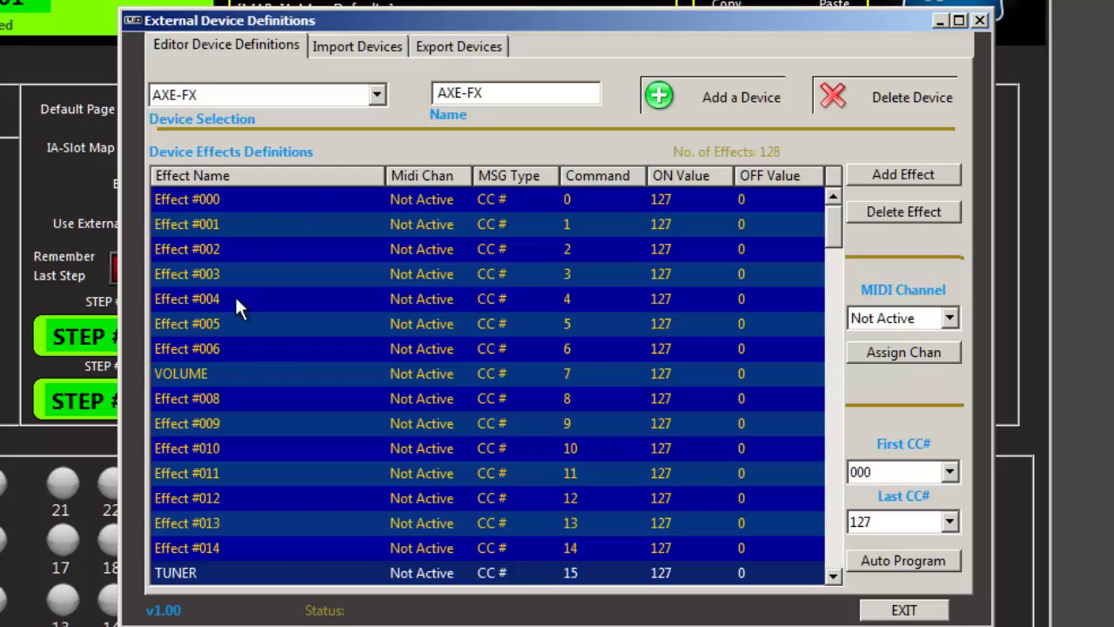
Step: Switch to KEMPER and auto-program its 128 default CC effects
{"action": "left_click", "coordinate": [369, 94]}
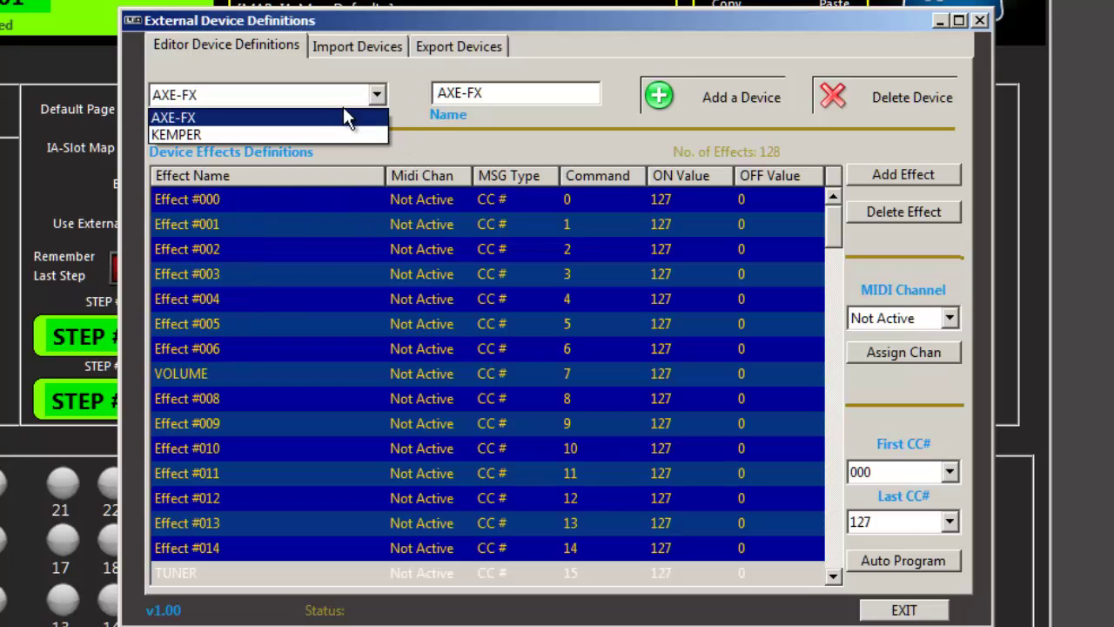
{"action": "left_click", "coordinate": [331, 133]}
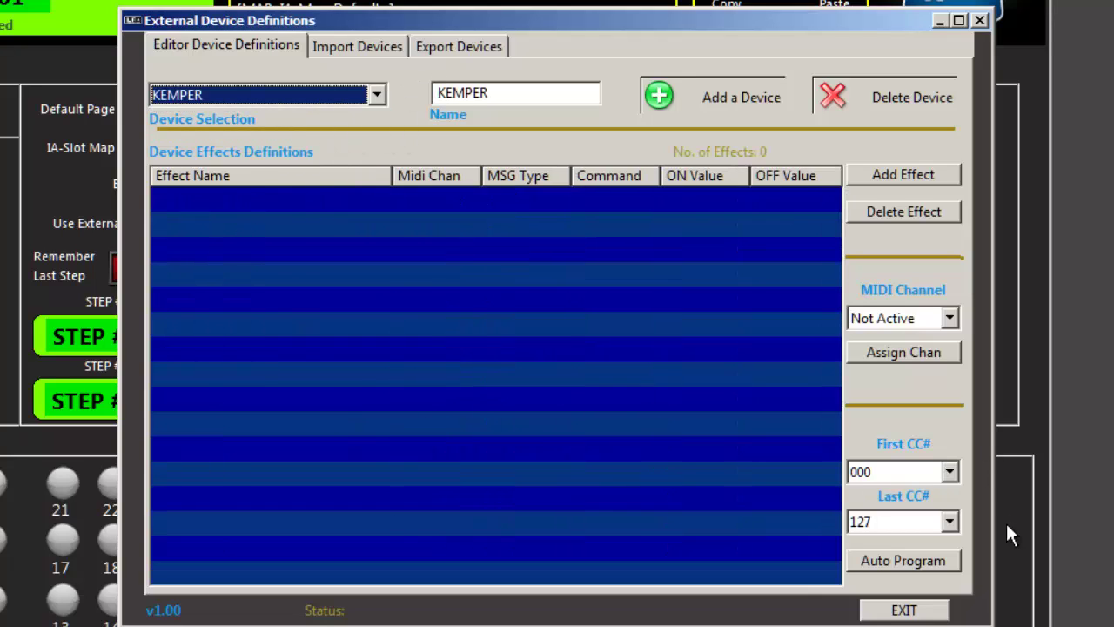
{"action": "left_click", "coordinate": [883, 563]}
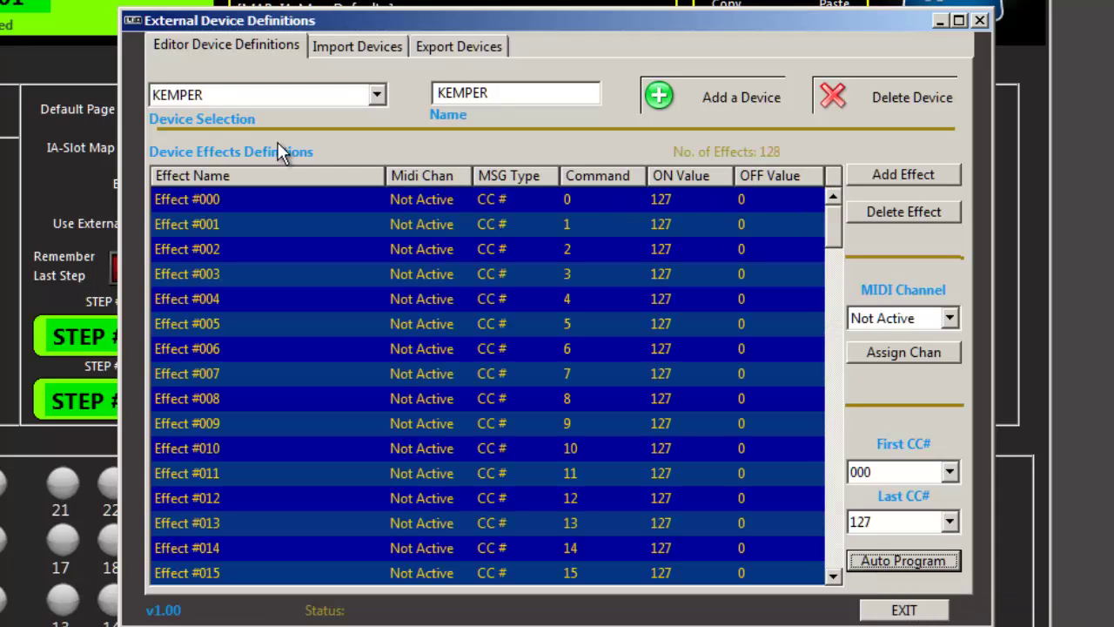
Step: Assign MIDI channel 1 to every AXE-FX effect
{"action": "left_click", "coordinate": [224, 101]}
{"action": "left_click", "coordinate": [174, 115]}
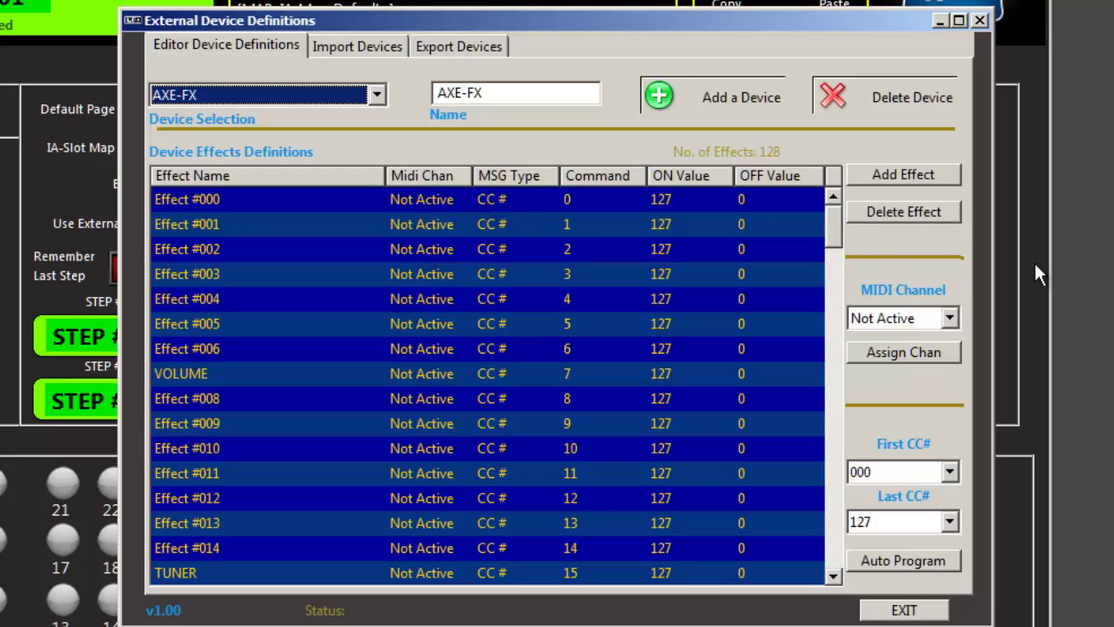
{"action": "left_click", "coordinate": [897, 320]}
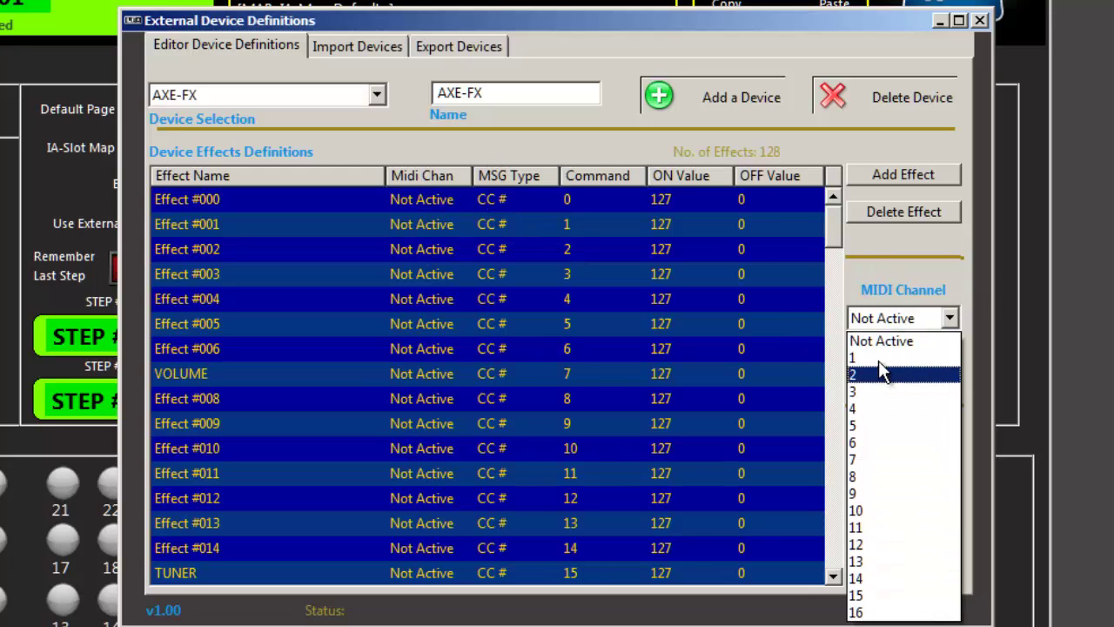
{"action": "left_click", "coordinate": [878, 351]}
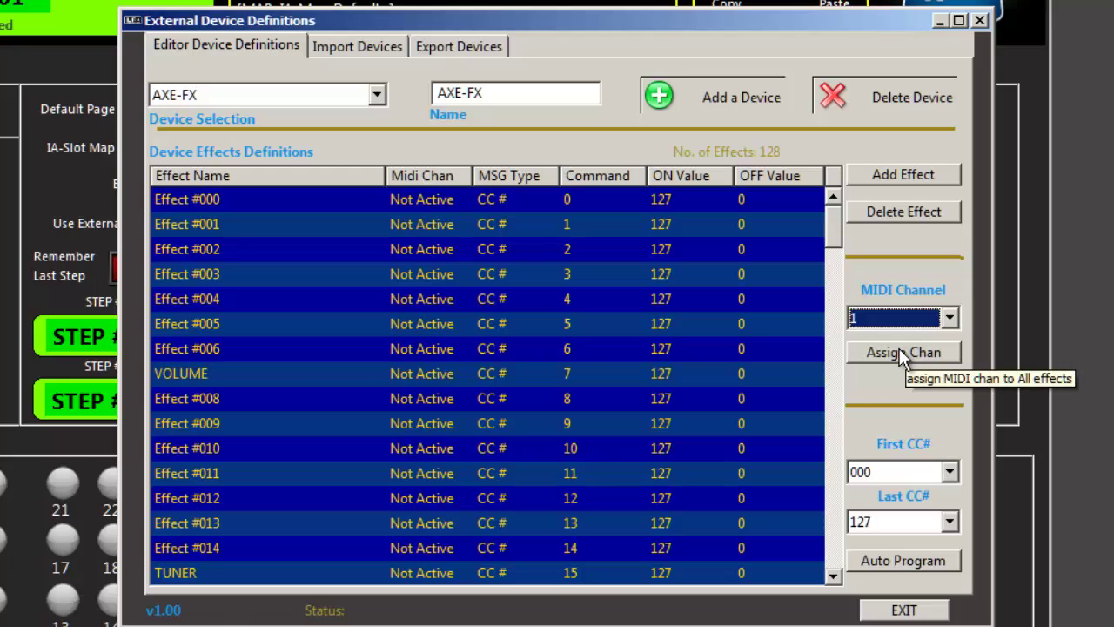
{"action": "left_click", "coordinate": [899, 351]}
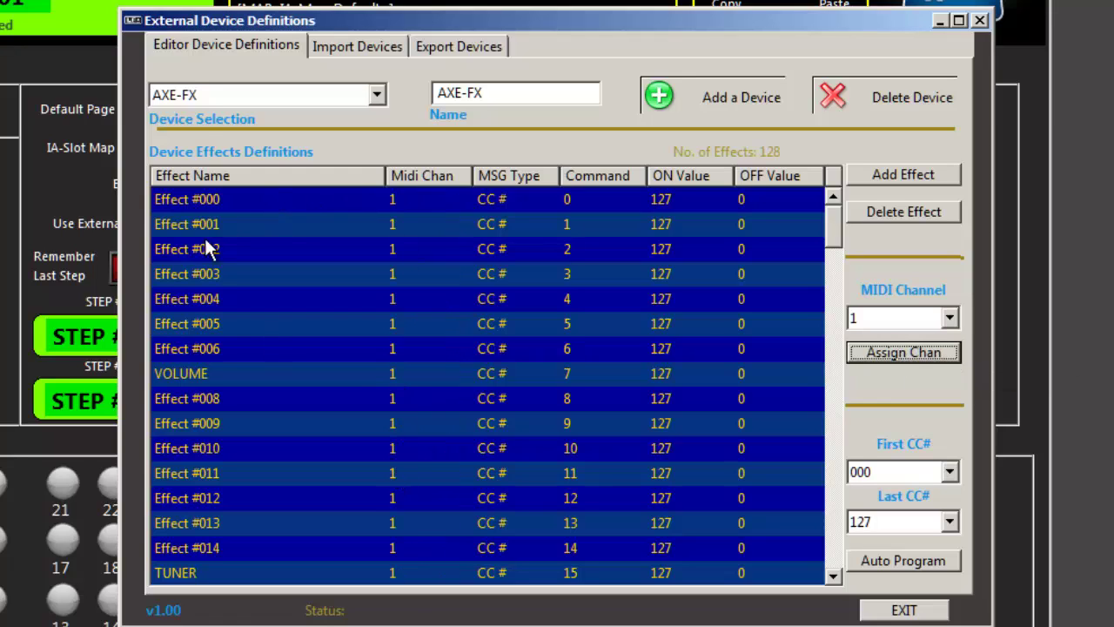
Step: Assign MIDI channel 2 to every KEMPER effect, then reselect AXE-FX
{"action": "left_click", "coordinate": [199, 95]}
{"action": "left_click", "coordinate": [192, 136]}
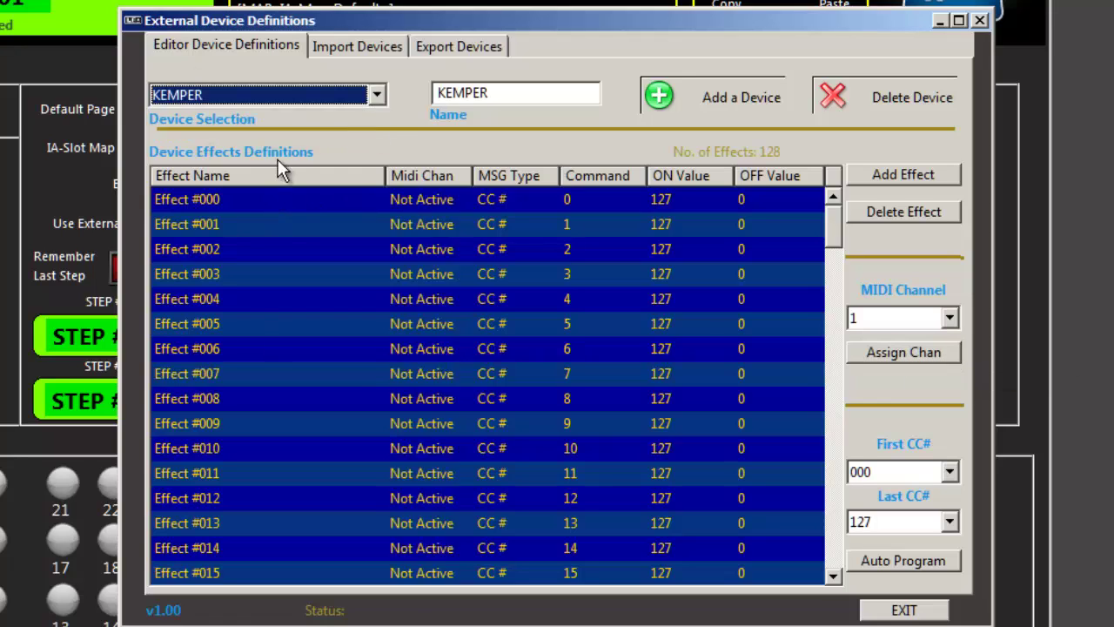
{"action": "left_click", "coordinate": [912, 317]}
{"action": "left_click", "coordinate": [896, 372]}
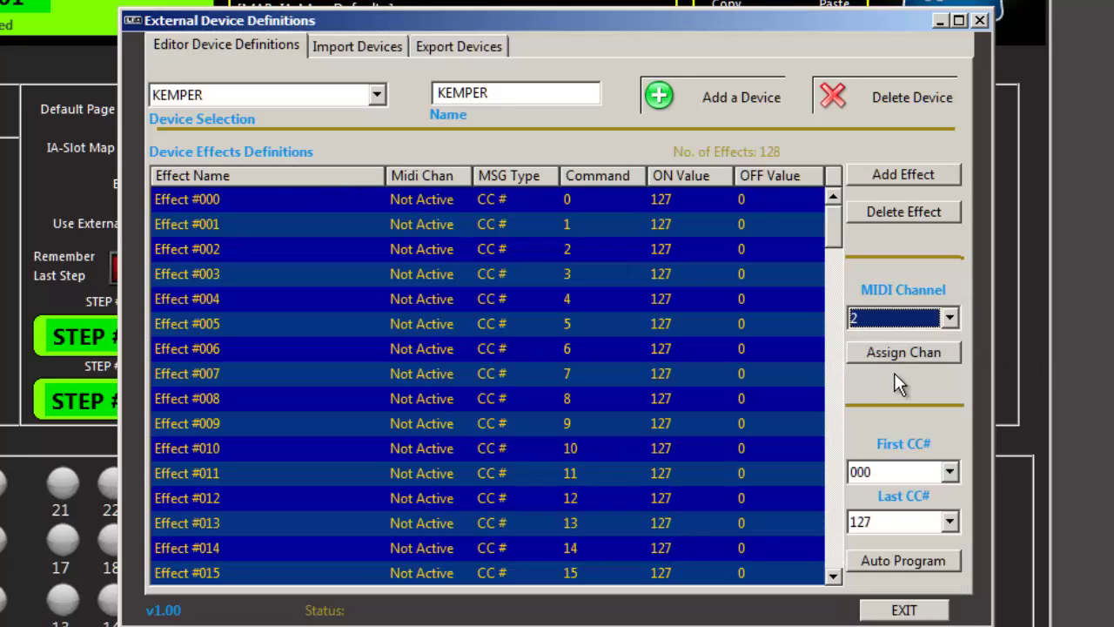
{"action": "left_click", "coordinate": [892, 353]}
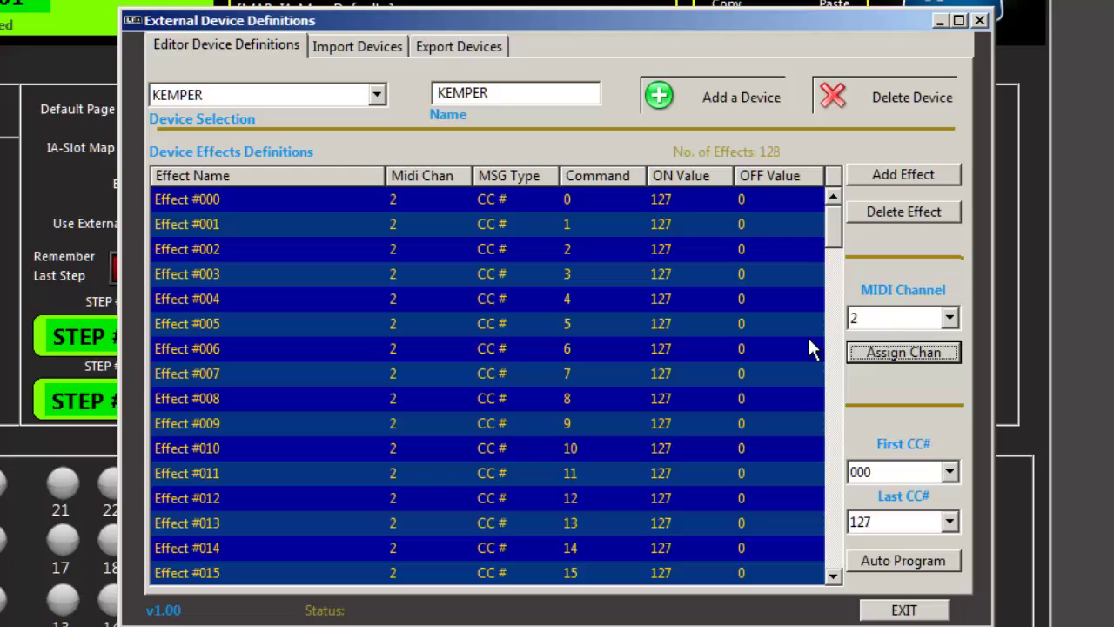
{"action": "left_click", "coordinate": [265, 101]}
{"action": "left_click", "coordinate": [266, 110]}
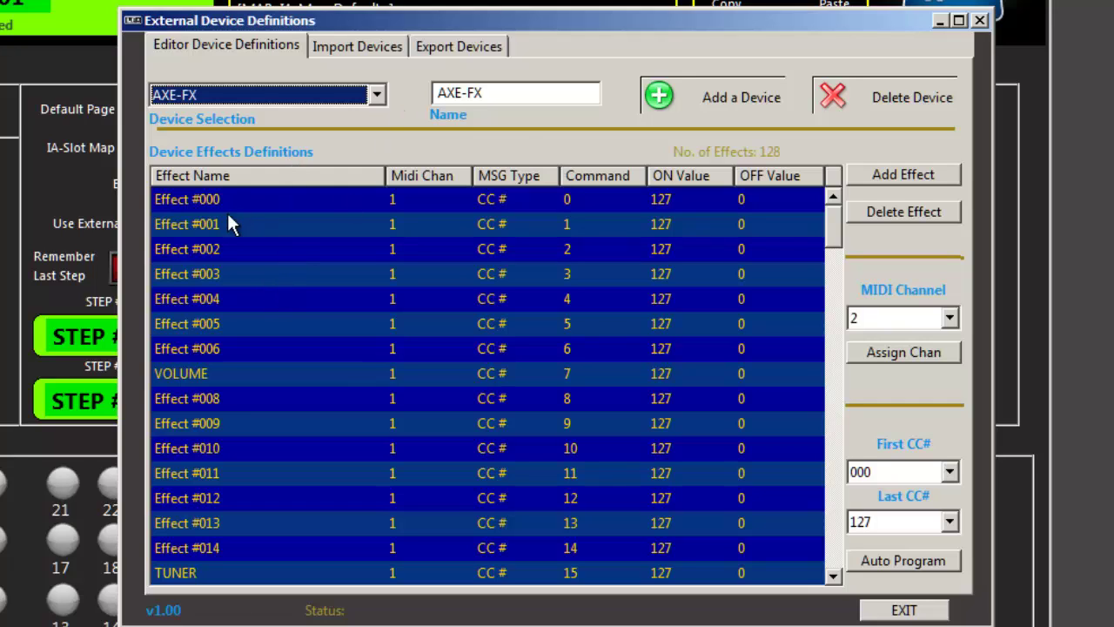
Step: Review the Import and Export Devices pages, toggle the AXE-FX/KEMPER export selection, then return to definitions
{"action": "left_click", "coordinate": [390, 63]}
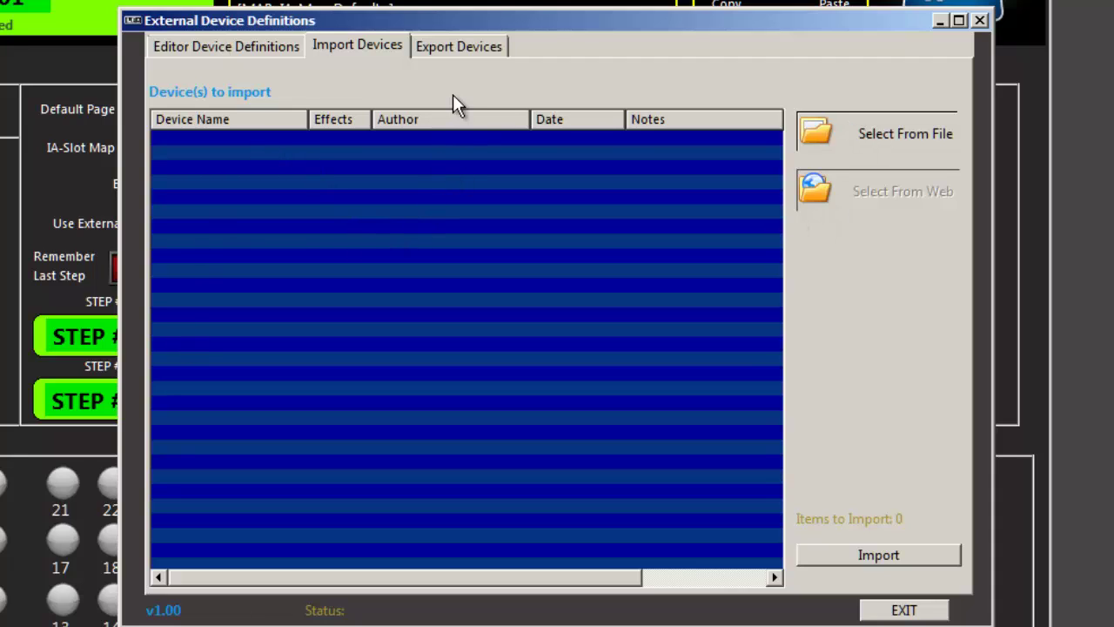
{"action": "left_click", "coordinate": [470, 50]}
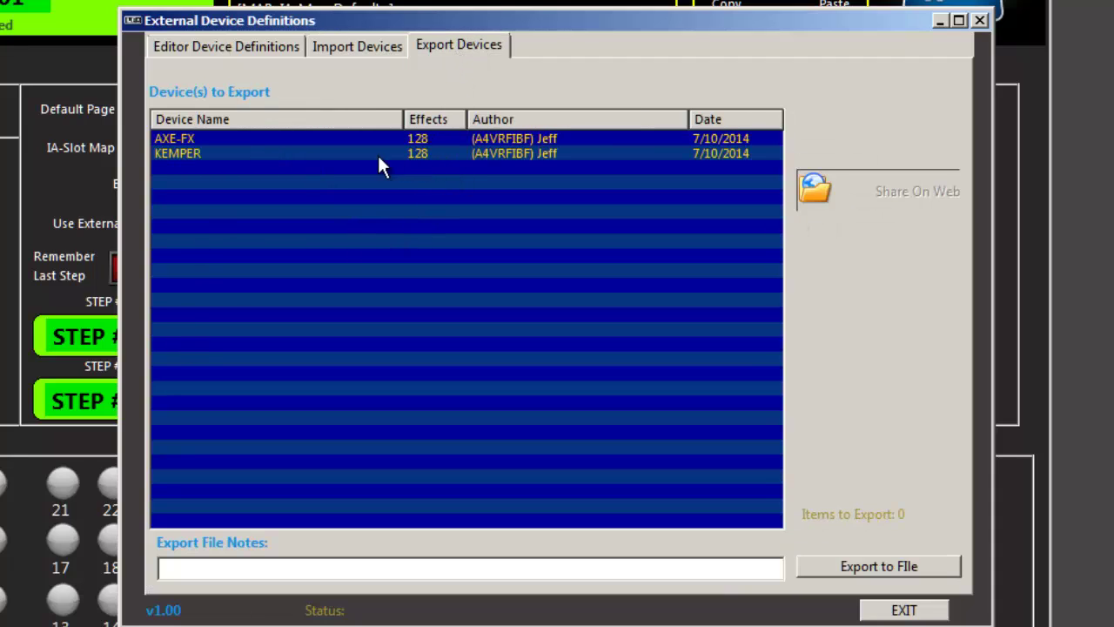
{"action": "left_click", "coordinate": [188, 136]}
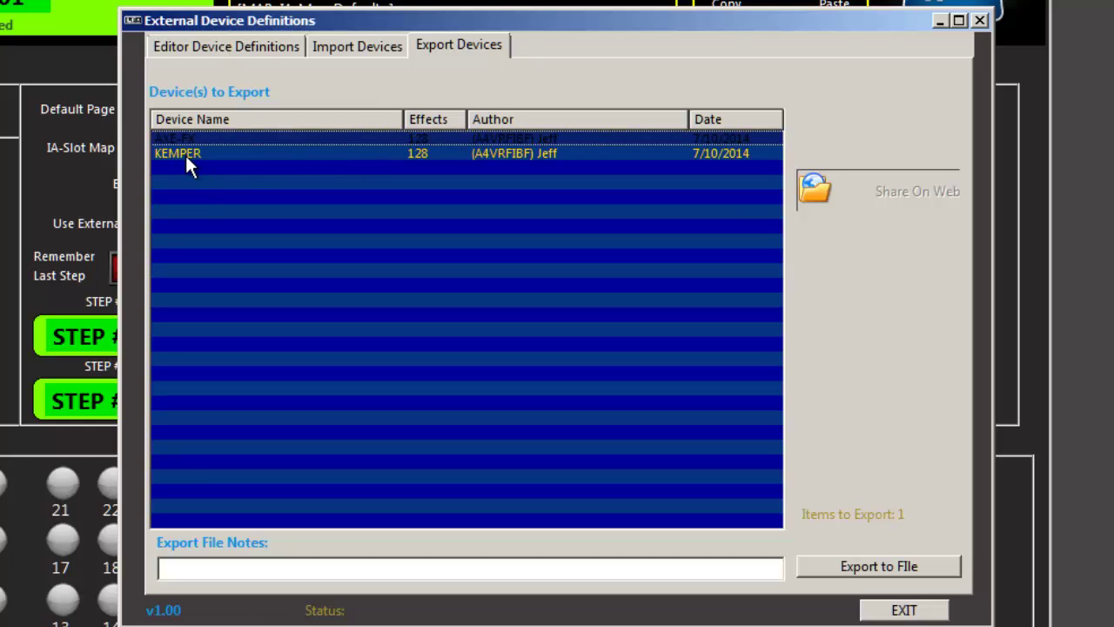
{"action": "left_click", "coordinate": [189, 150]}
{"action": "left_click", "coordinate": [192, 153]}
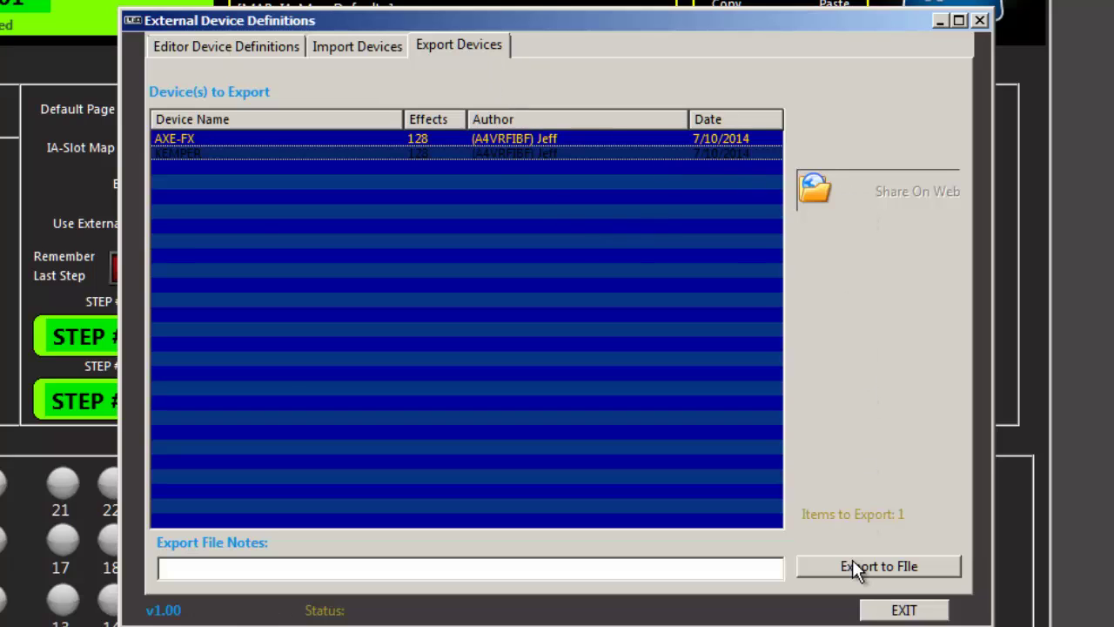
{"action": "left_click", "coordinate": [217, 46]}
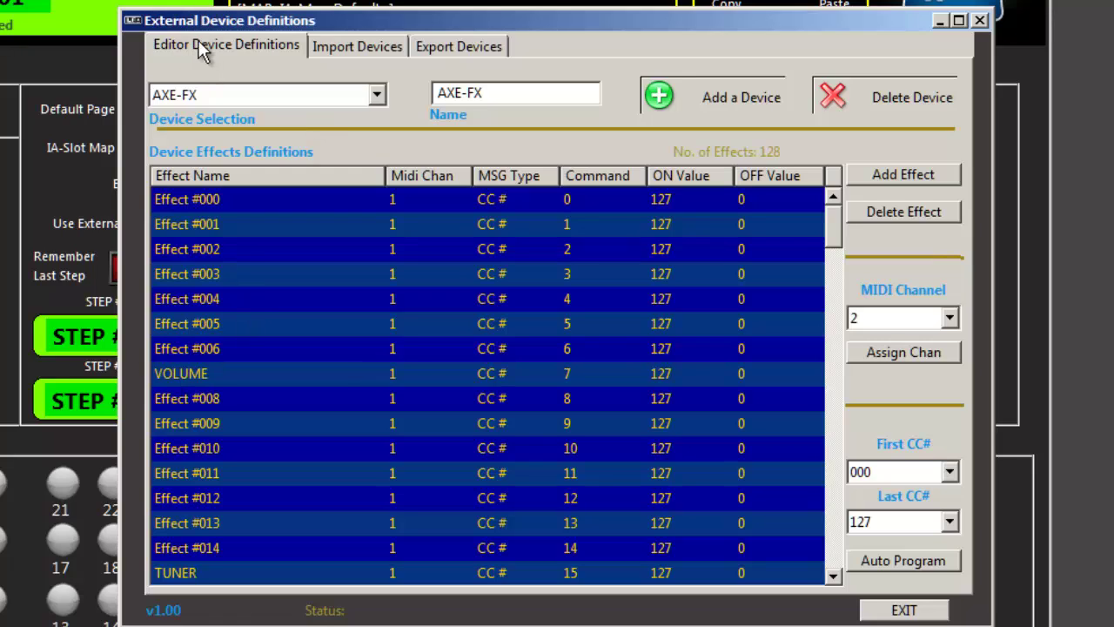
Step: Make command row 1 a CC message with CC number 6
{"action": "left_click_drag", "start_coordinate": [202, 28], "coordinate": [749, 27]}
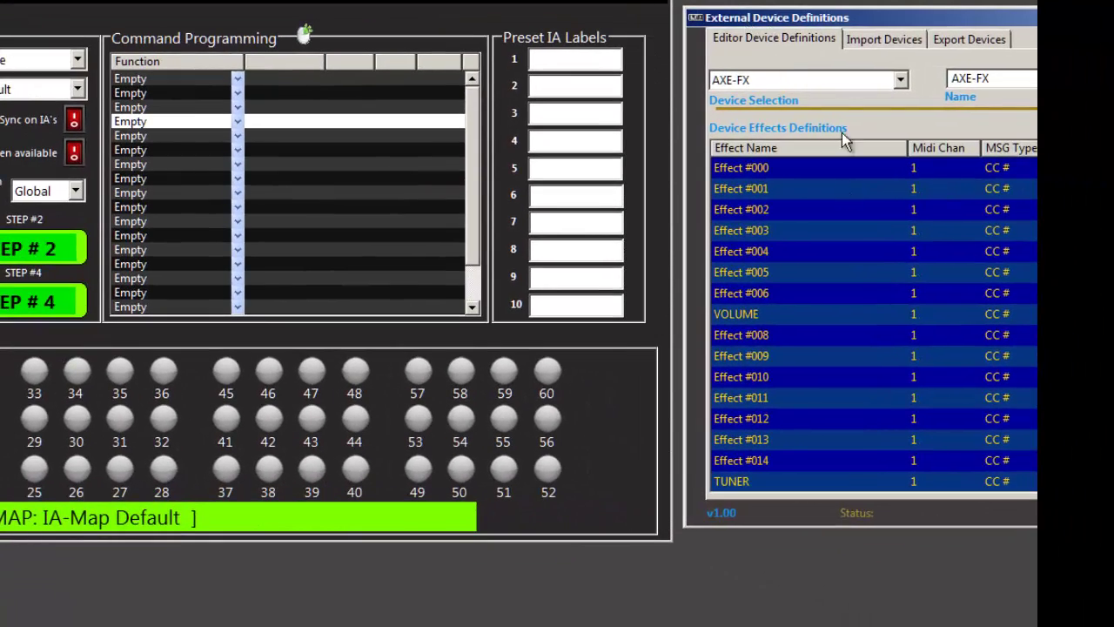
{"action": "left_click", "coordinate": [236, 79]}
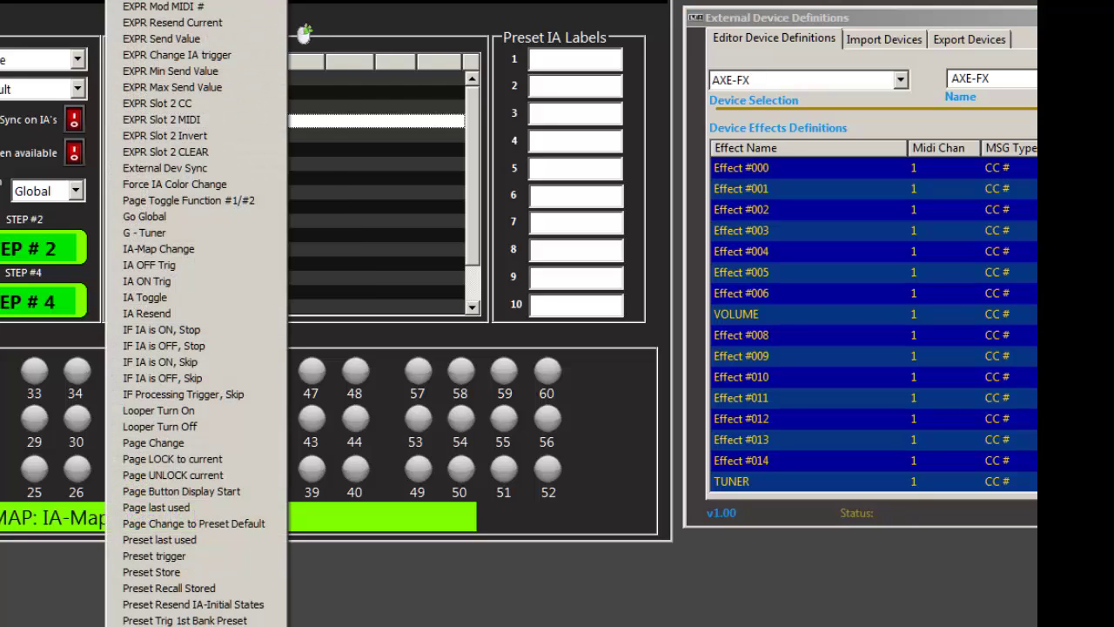
{"action": "left_click", "coordinate": [305, 74]}
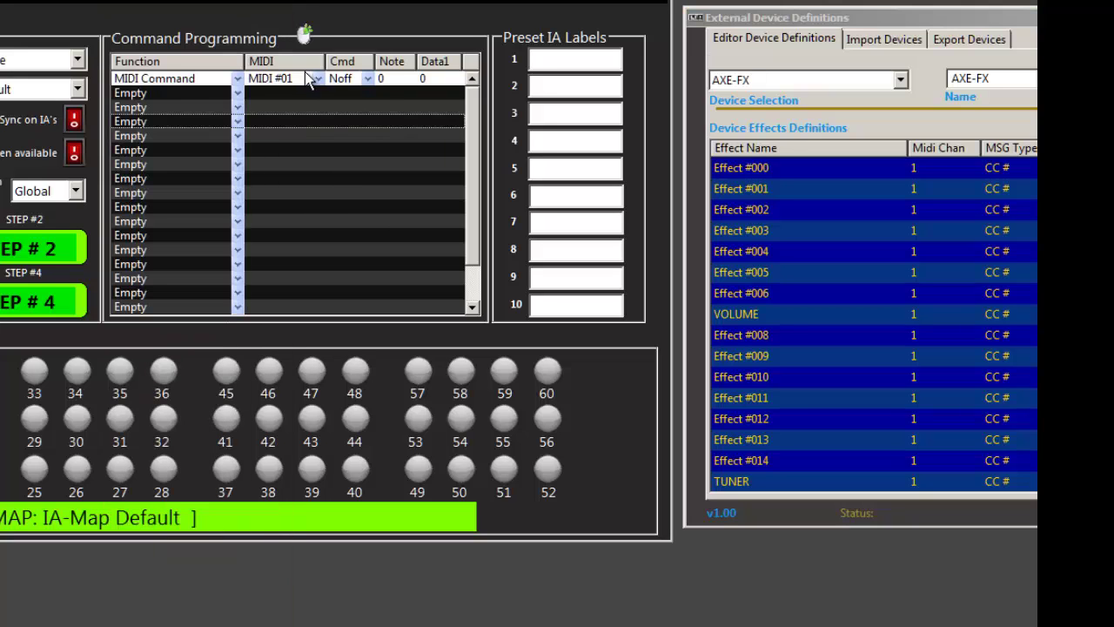
{"action": "left_click", "coordinate": [366, 78]}
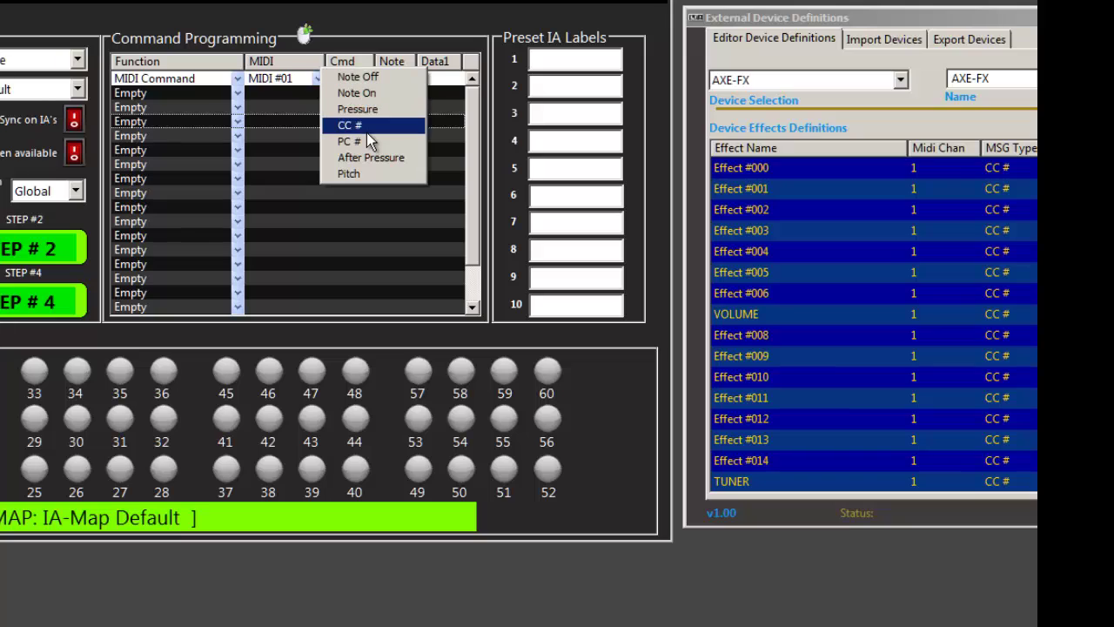
{"action": "left_click", "coordinate": [366, 127]}
{"action": "left_click", "coordinate": [391, 80]}
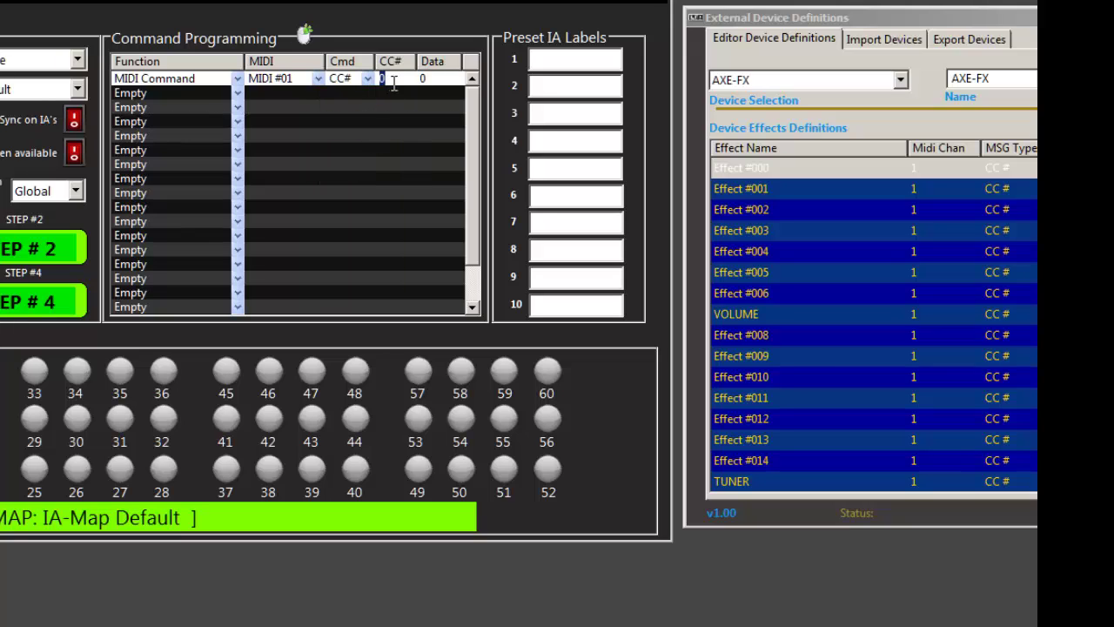
{"action": "type", "text": "6"}
Step: Change row 1's CC number to 7 so it matches the AXE-FX VOLUME effect
{"action": "left_click", "coordinate": [351, 124]}
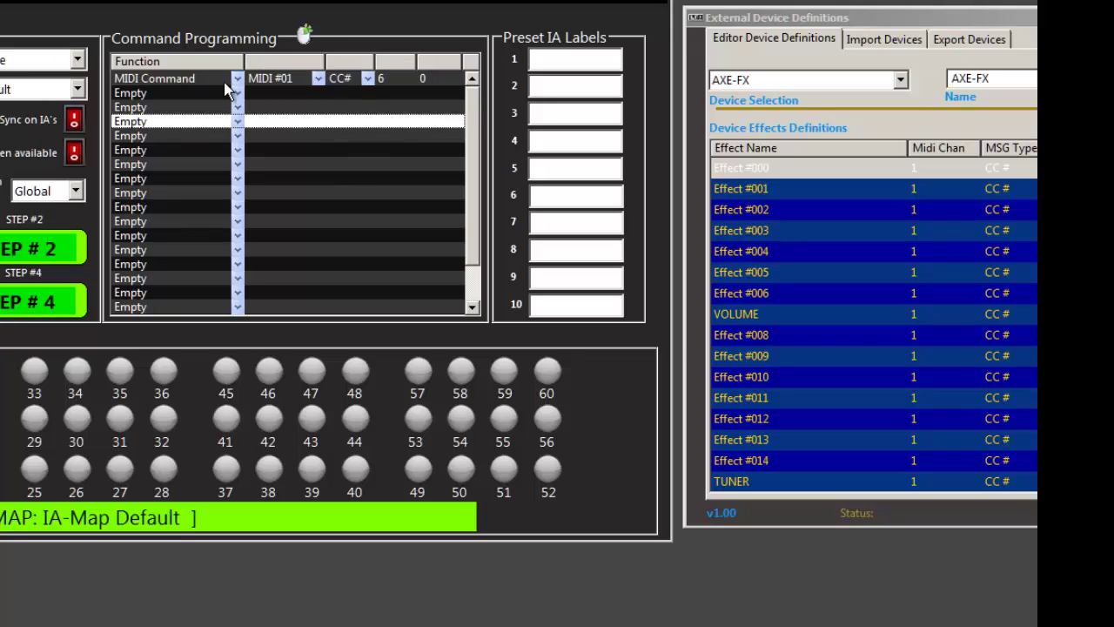
{"action": "left_click", "coordinate": [180, 81]}
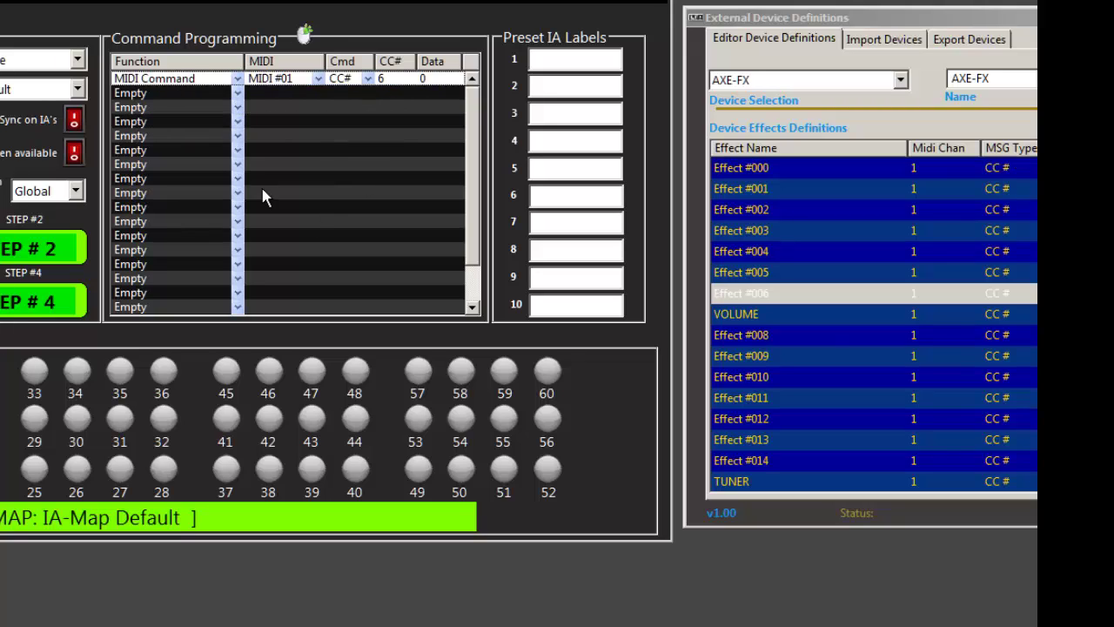
{"action": "left_click", "coordinate": [745, 273]}
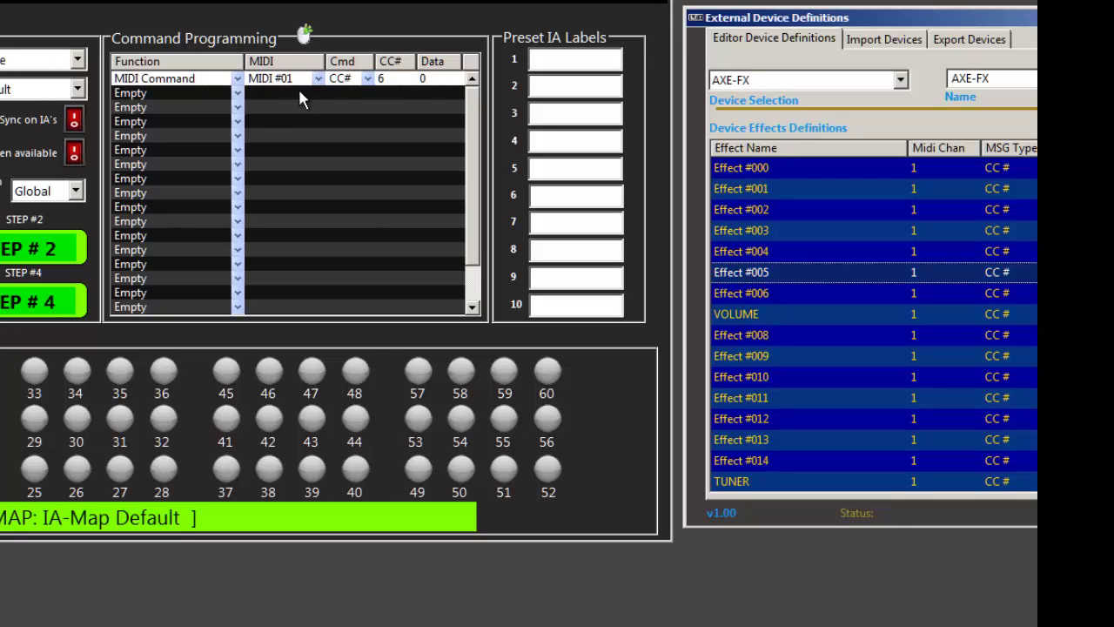
{"action": "left_click", "coordinate": [381, 79]}
{"action": "type", "text": "7"}
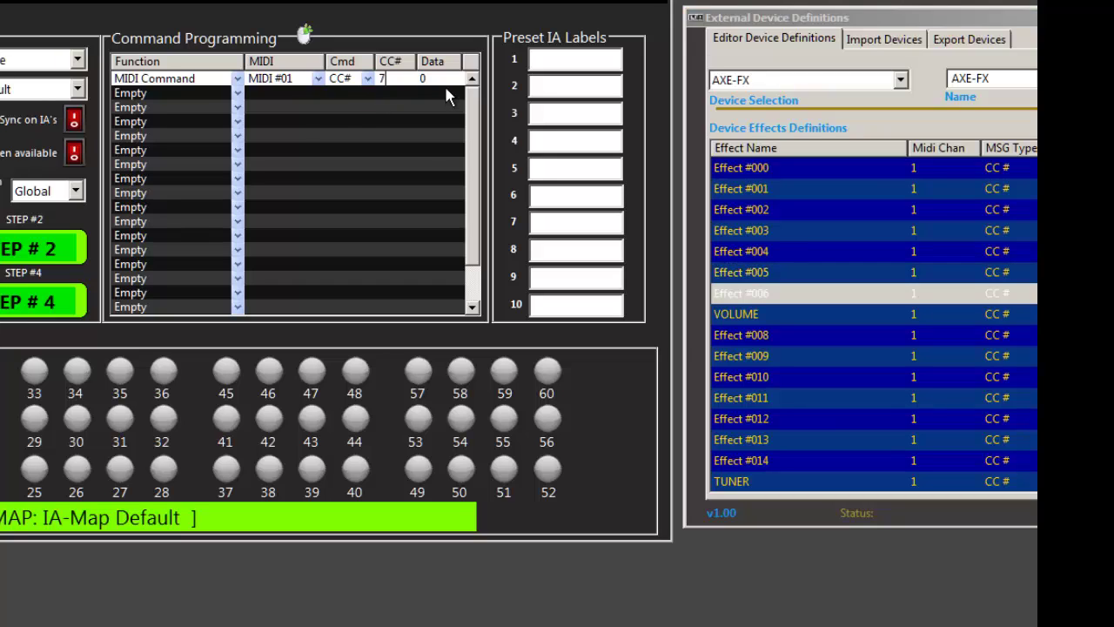
{"action": "left_click", "coordinate": [177, 85]}
{"action": "left_click", "coordinate": [766, 315]}
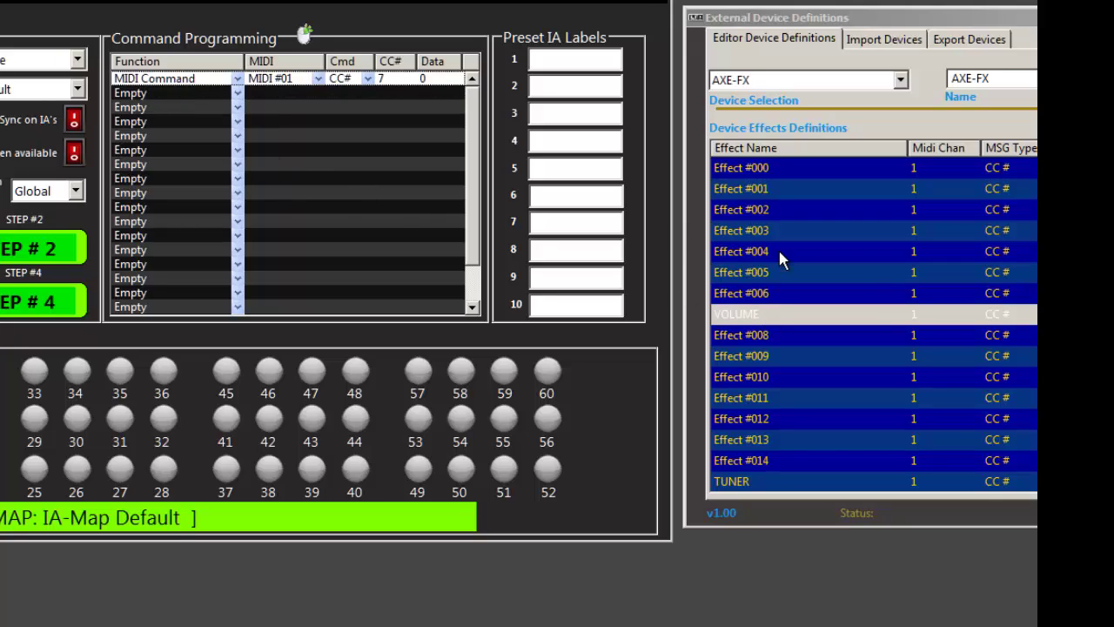
Step: Drag AXE-FX Effect #004 into command row 2 (MIDI #01, CC 4, value 127)
{"action": "left_click_drag", "start_coordinate": [746, 265], "coordinate": [196, 136]}
{"action": "left_click_drag", "start_coordinate": [180, 95], "coordinate": [181, 97]}
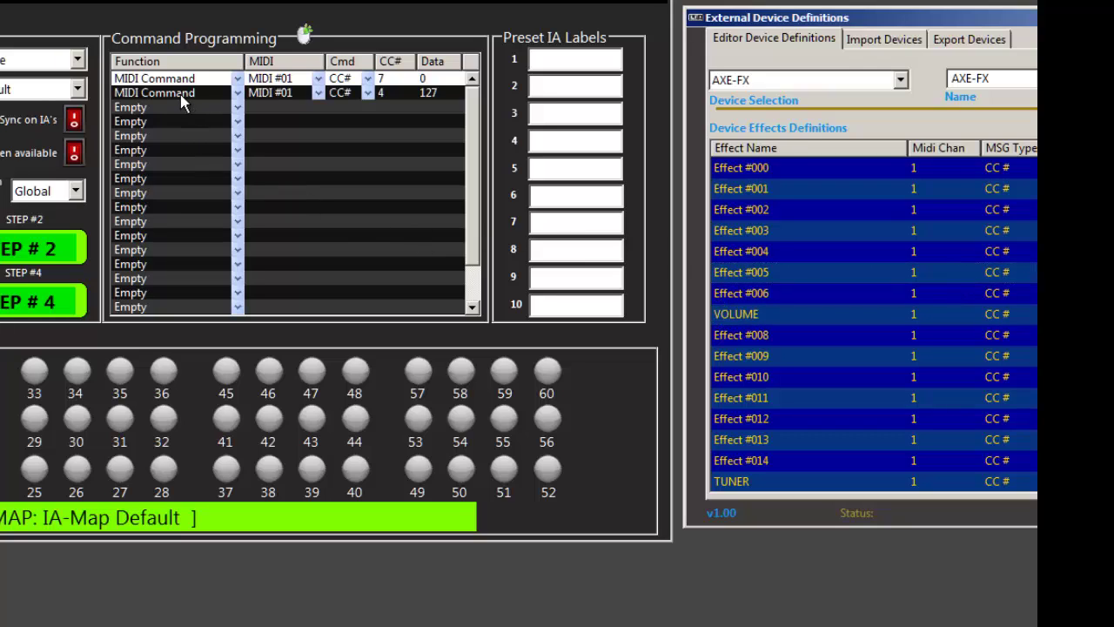
{"action": "left_click", "coordinate": [342, 99]}
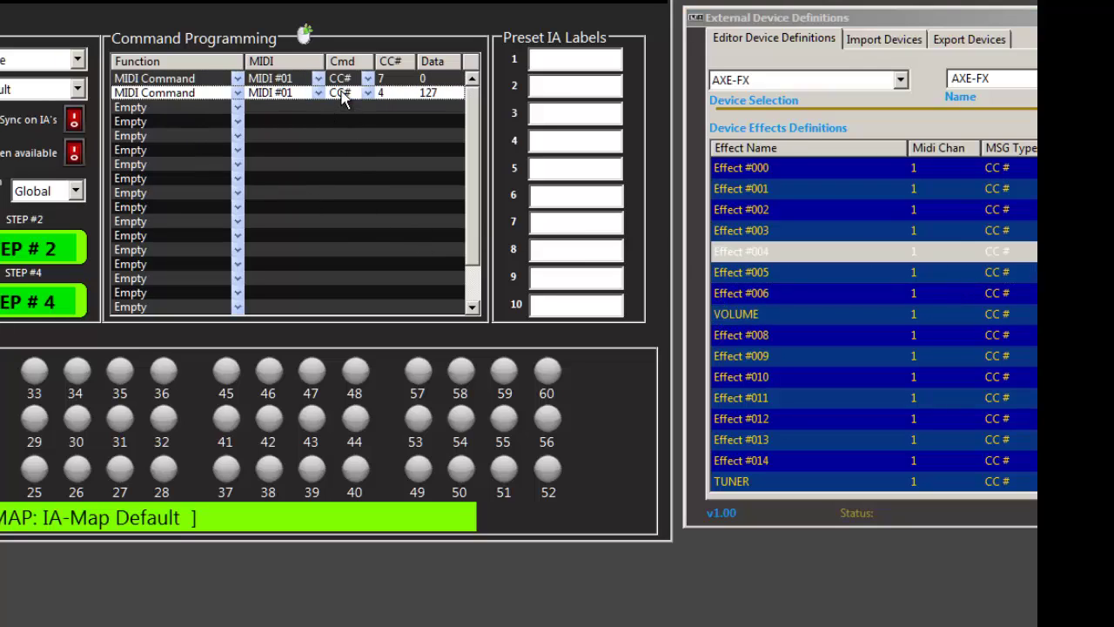
{"action": "left_click", "coordinate": [177, 107]}
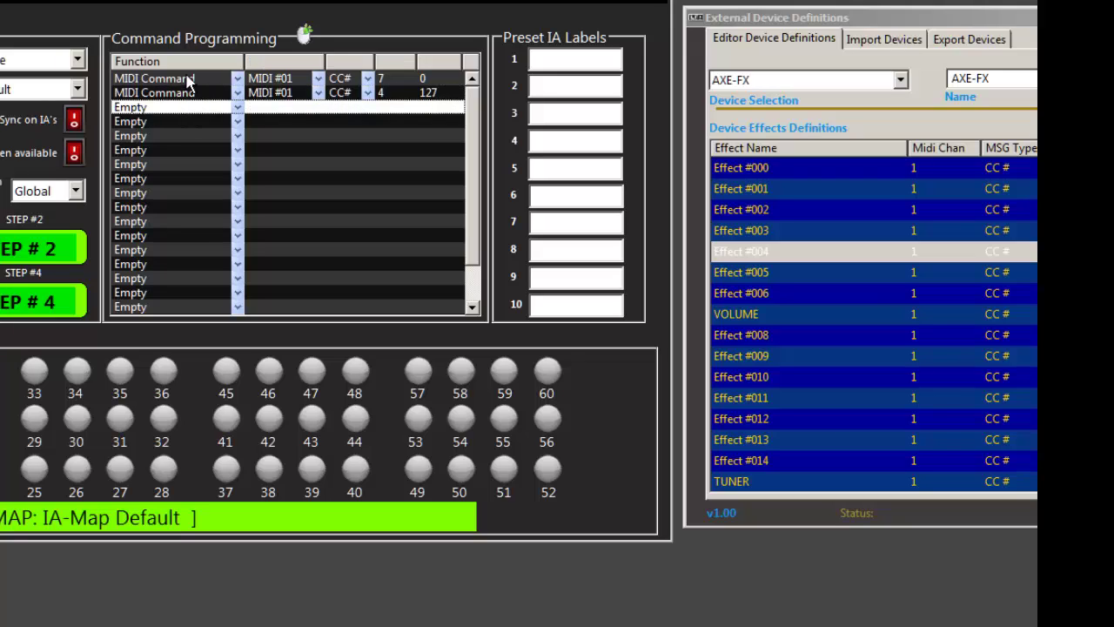
Step: Add a new device named AXE-FX2 by appending 2 to the AXE-FX name
{"action": "left_click_drag", "start_coordinate": [840, 19], "coordinate": [191, 61]}
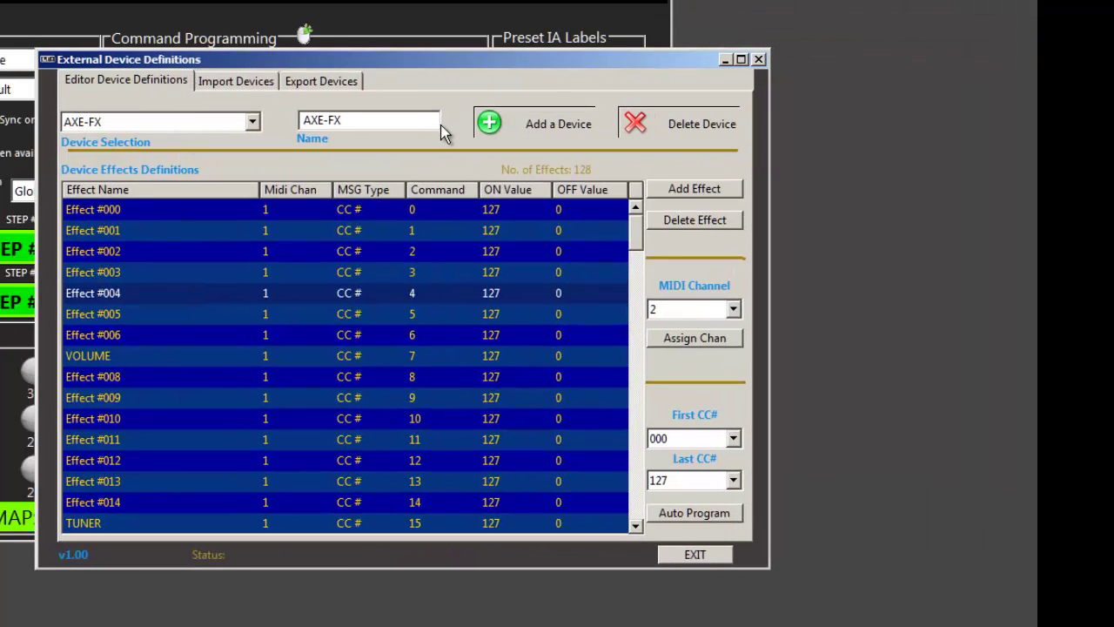
{"action": "left_click", "coordinate": [423, 121]}
{"action": "type", "text": "2"}
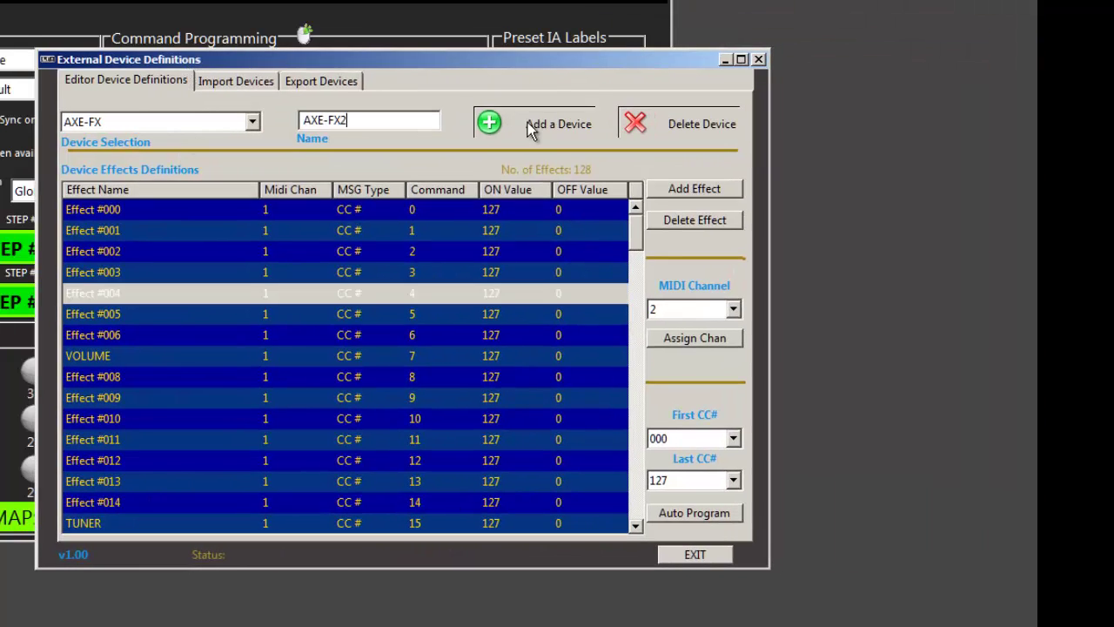
{"action": "left_click", "coordinate": [527, 124]}
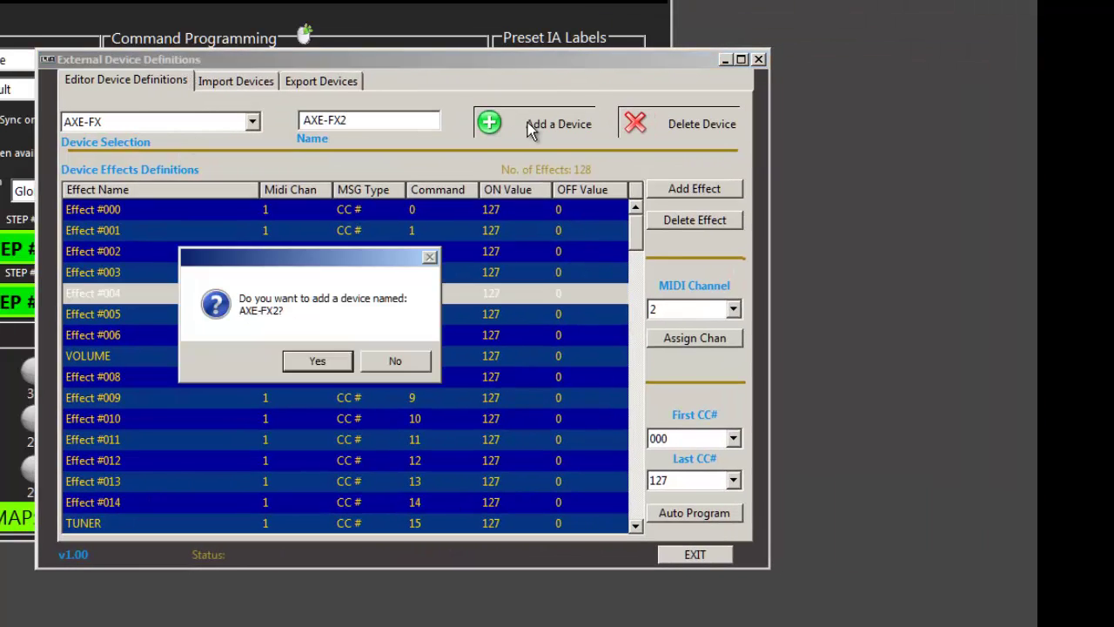
{"action": "left_click", "coordinate": [335, 359]}
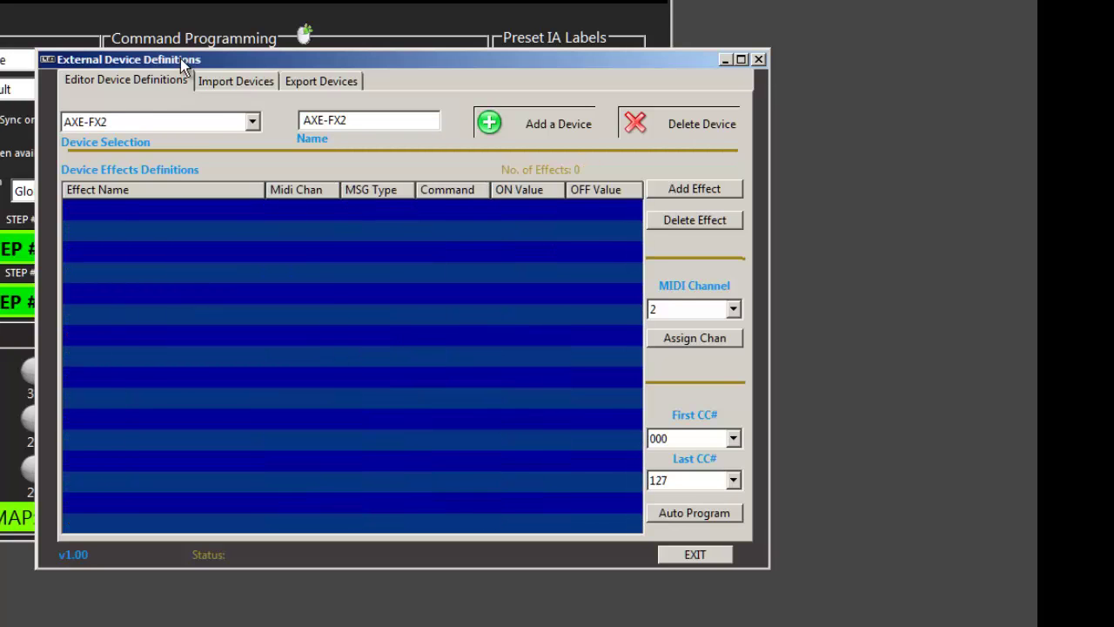
{"action": "left_click_drag", "start_coordinate": [180, 58], "coordinate": [677, 111]}
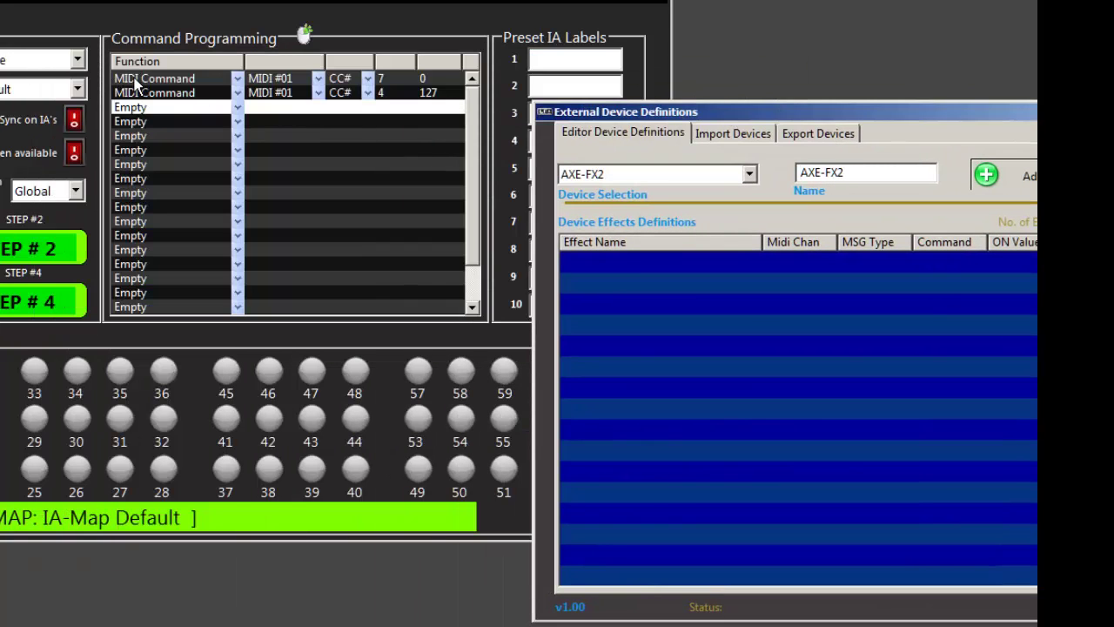
Step: Set command row 1 to MIDI #03 and copy it into AXE-FX2's effects table
{"action": "left_click", "coordinate": [134, 81]}
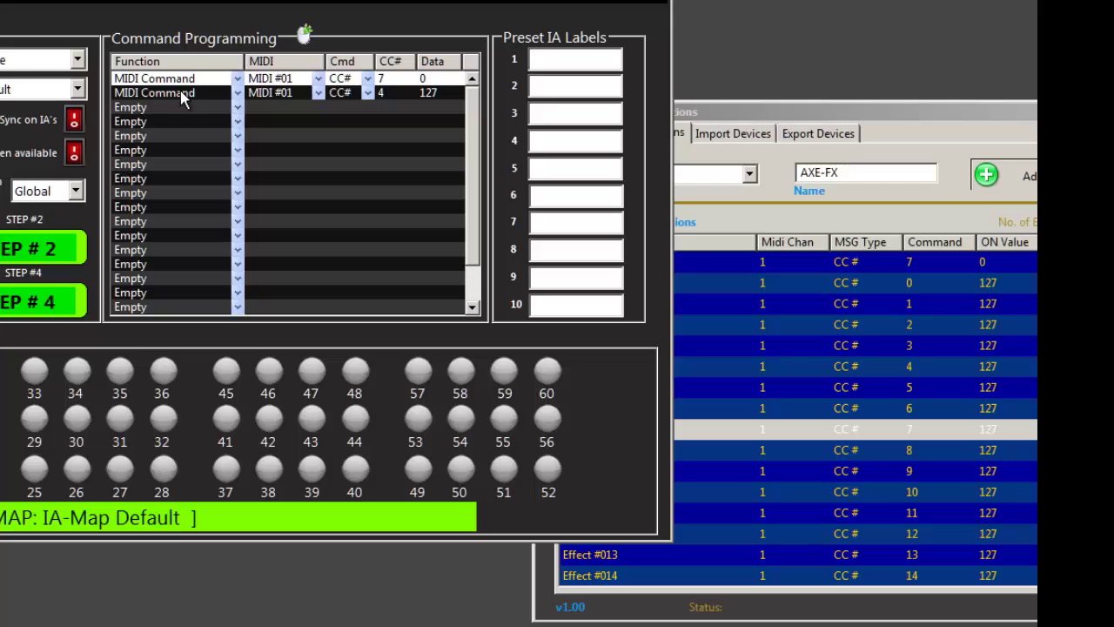
{"action": "left_click", "coordinate": [316, 81]}
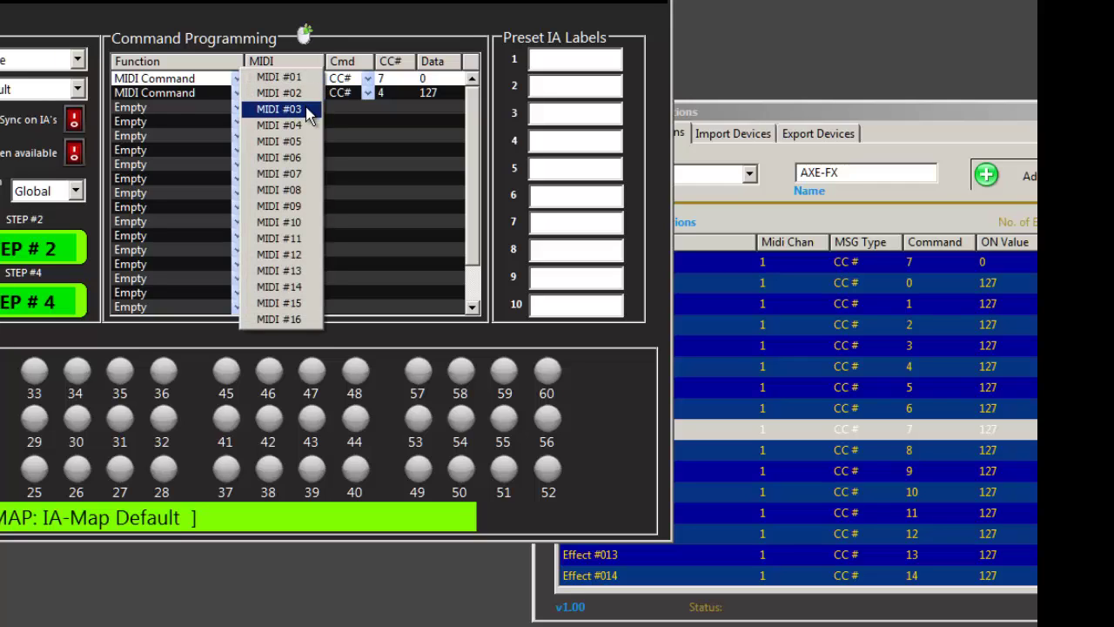
{"action": "left_click", "coordinate": [303, 108]}
{"action": "left_click", "coordinate": [717, 173]}
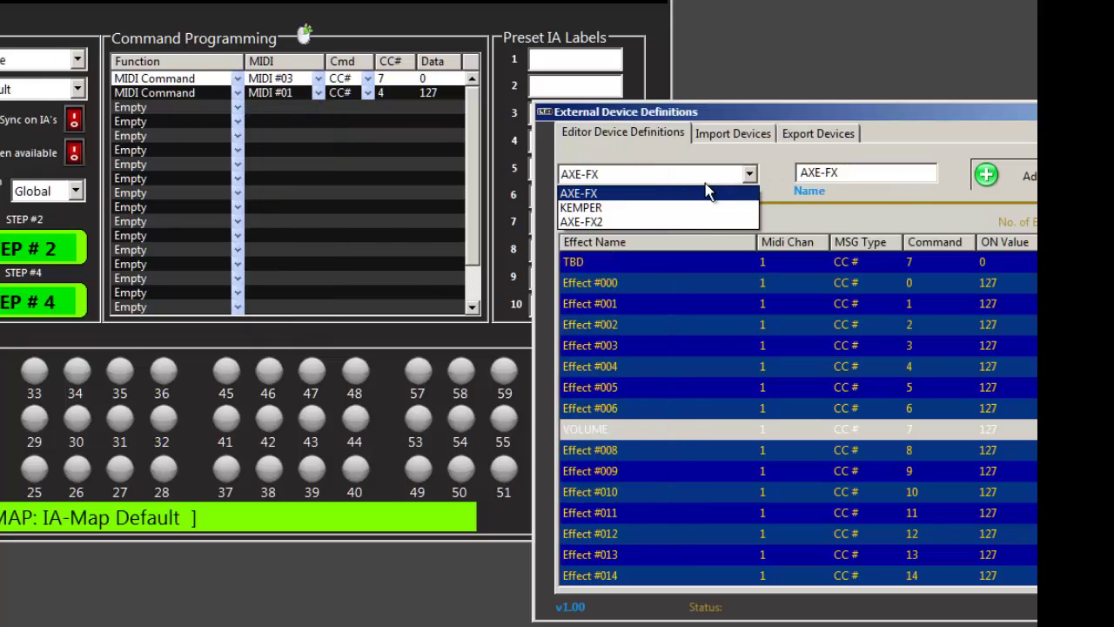
{"action": "left_click", "coordinate": [703, 222]}
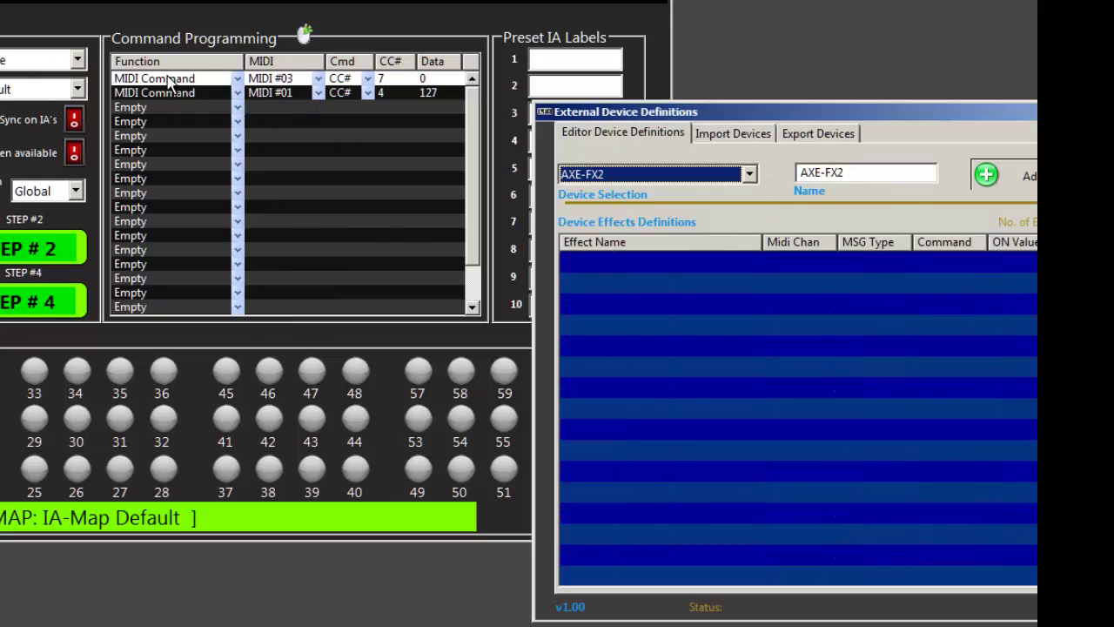
{"action": "left_click_drag", "start_coordinate": [165, 78], "coordinate": [718, 306]}
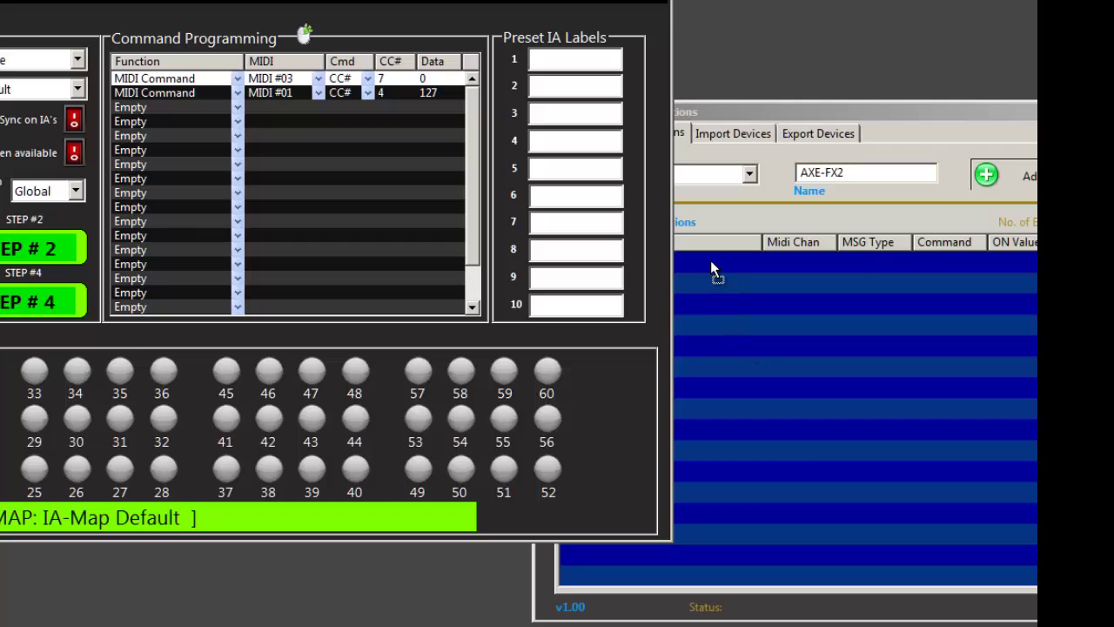
{"action": "left_click_drag", "start_coordinate": [712, 262], "coordinate": [711, 261]}
Step: Rename the new TBD effect entry to EFFECT
{"action": "left_click_drag", "start_coordinate": [775, 110], "coordinate": [376, 54]}
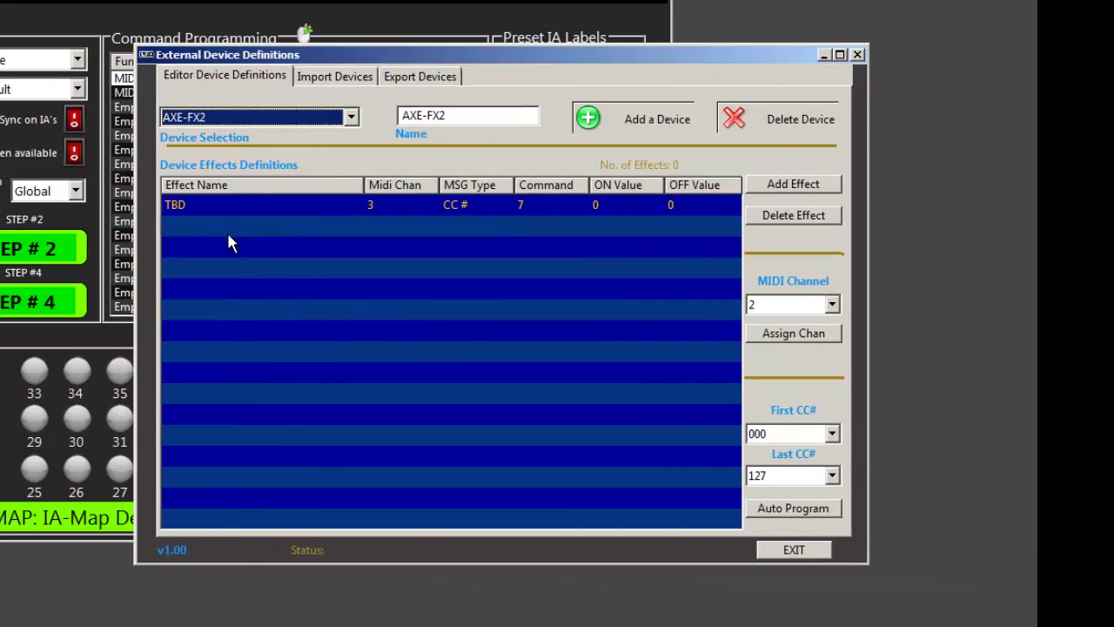
{"action": "left_click", "coordinate": [185, 206]}
{"action": "left_click", "coordinate": [185, 206]}
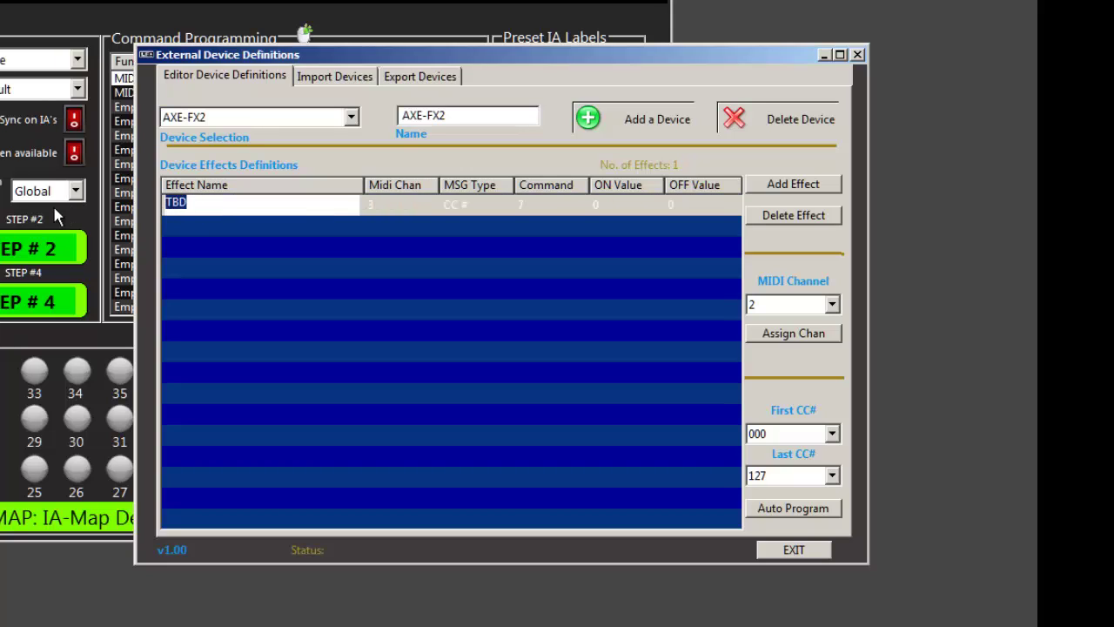
{"action": "type", "text": "EFFECT"}
{"action": "key", "text": "Return"}
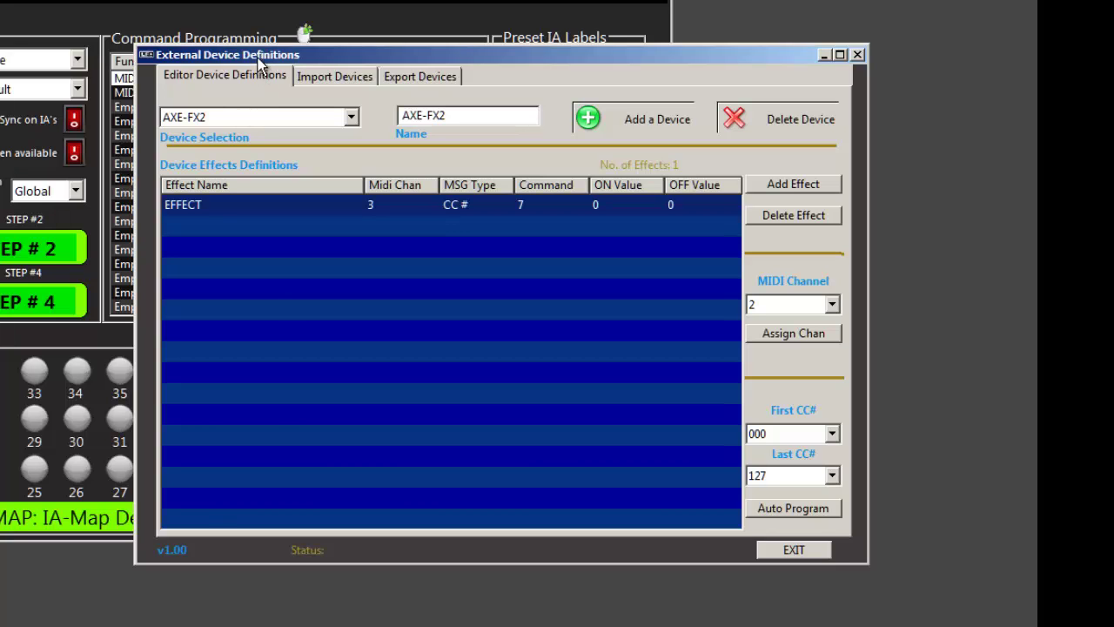
Step: Drag AXE-FX2's EFFECT entry into command row 7 (MIDI #03, CC 7, data 0)
{"action": "left_click_drag", "start_coordinate": [259, 54], "coordinate": [673, 120]}
{"action": "left_click", "coordinate": [618, 272]}
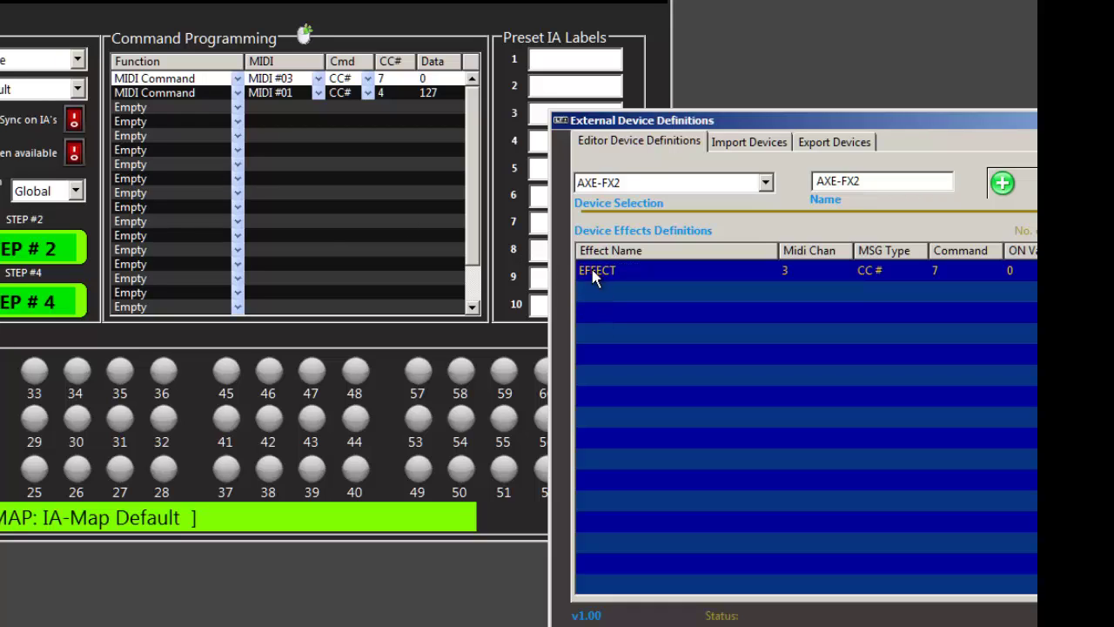
{"action": "left_click_drag", "start_coordinate": [594, 277], "coordinate": [178, 164]}
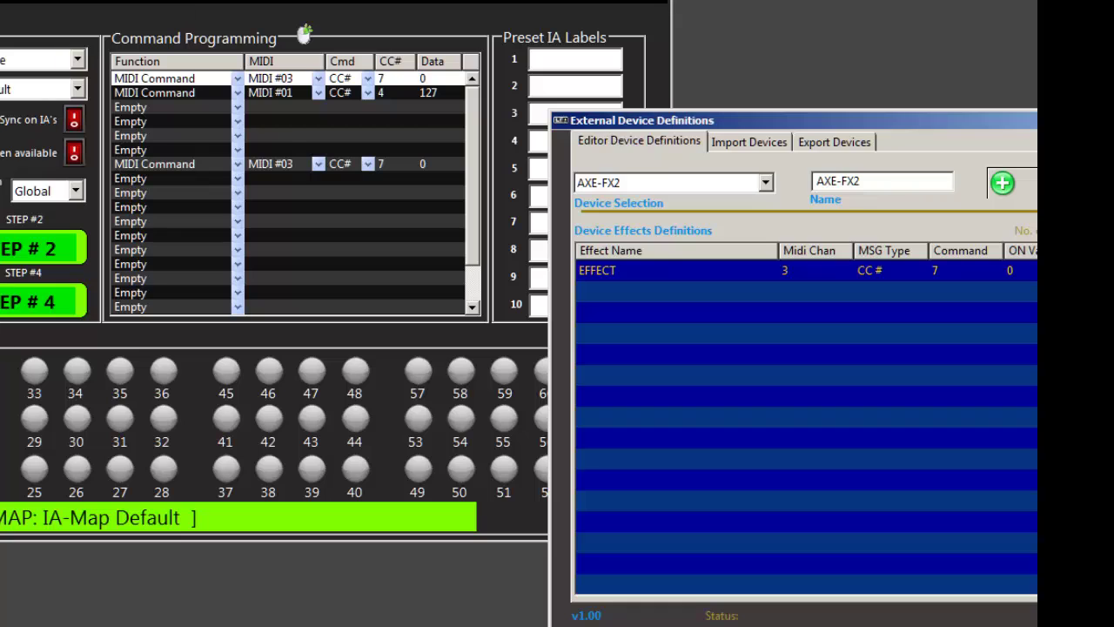
{"action": "left_click", "coordinate": [303, 33]}
Step: Show BYPASS (OFF) Command Programming and place the device window beside the bypass list
{"action": "left_click", "coordinate": [304, 33]}
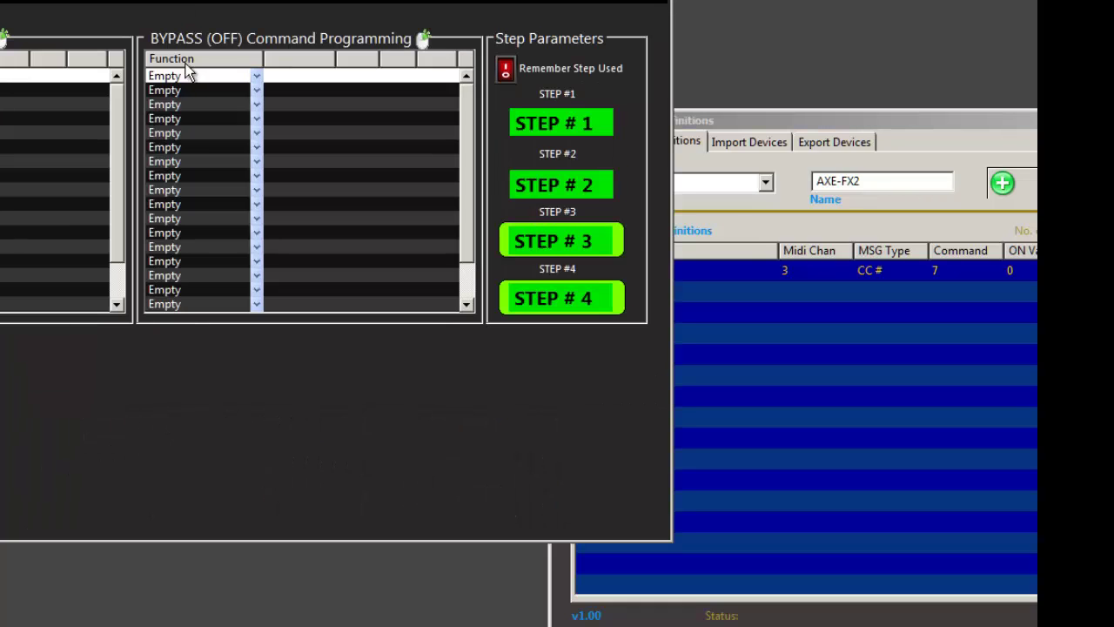
{"action": "left_click", "coordinate": [714, 115]}
{"action": "left_click_drag", "start_coordinate": [714, 115], "coordinate": [368, 94]}
Step: Switch the device library back to AXE-FX and move its window clear of the bypass commands
{"action": "left_click", "coordinate": [31, 163]}
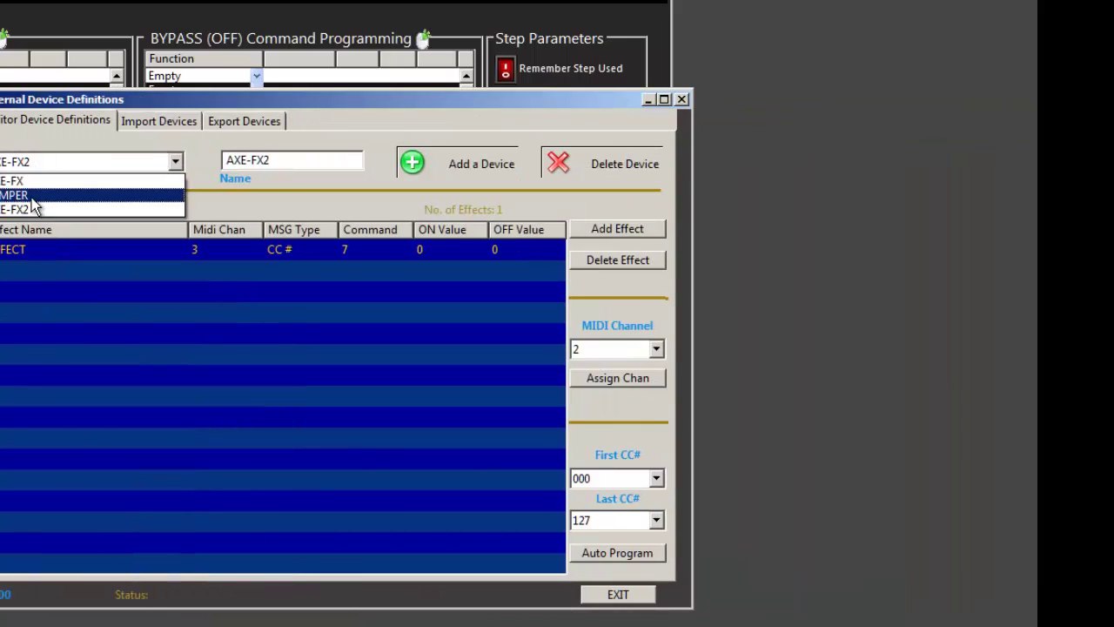
{"action": "left_click", "coordinate": [33, 183]}
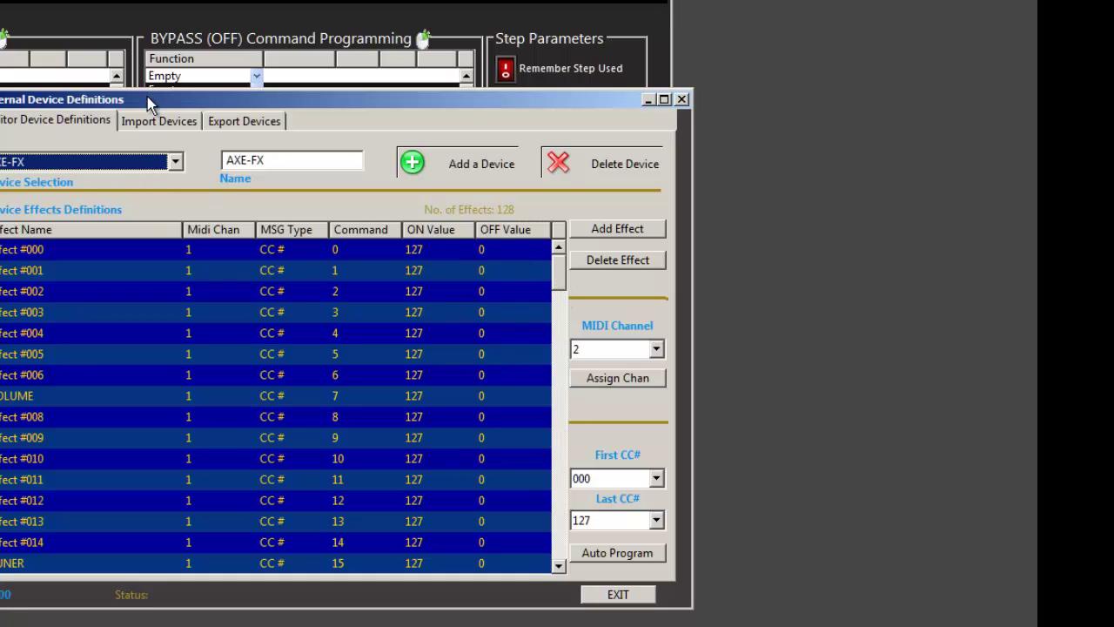
{"action": "left_click_drag", "start_coordinate": [147, 97], "coordinate": [644, 154]}
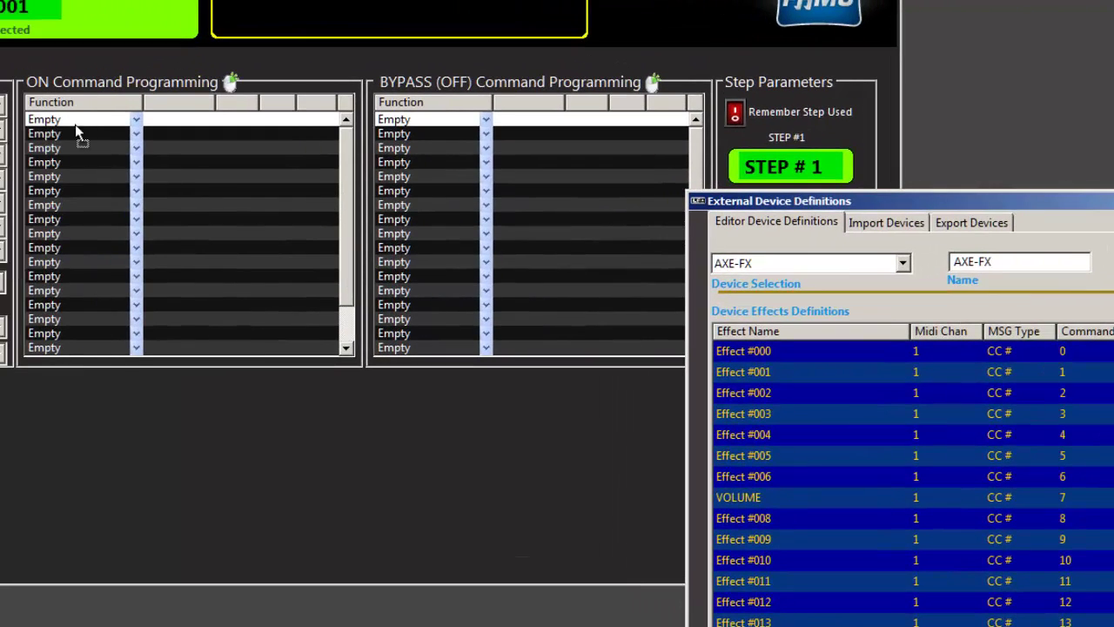
Step: Drop Effect #000 onto row 1 of the ON list and row 1 of the BYPASS (OFF) list
{"action": "mouse_move", "coordinate": [76, 130]}
{"action": "left_mouse_down"}
{"action": "mouse_move", "coordinate": [80, 117]}
{"action": "mouse_move", "coordinate": [82, 142]}
{"action": "mouse_move", "coordinate": [82, 121]}
{"action": "left_mouse_up"}
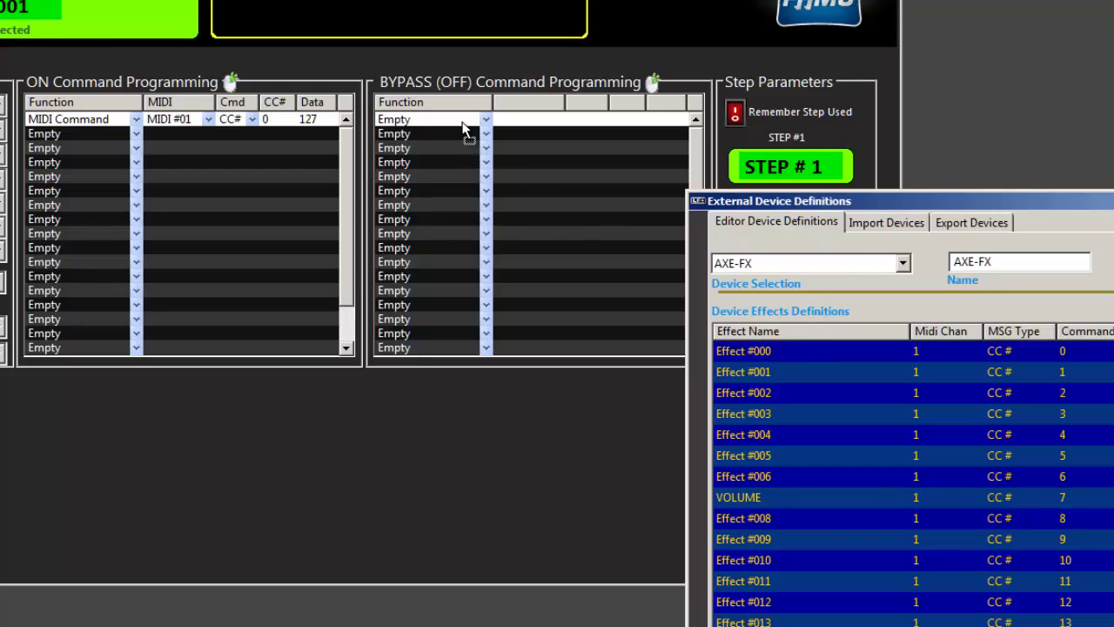
{"action": "left_click_drag", "start_coordinate": [464, 125], "coordinate": [466, 126]}
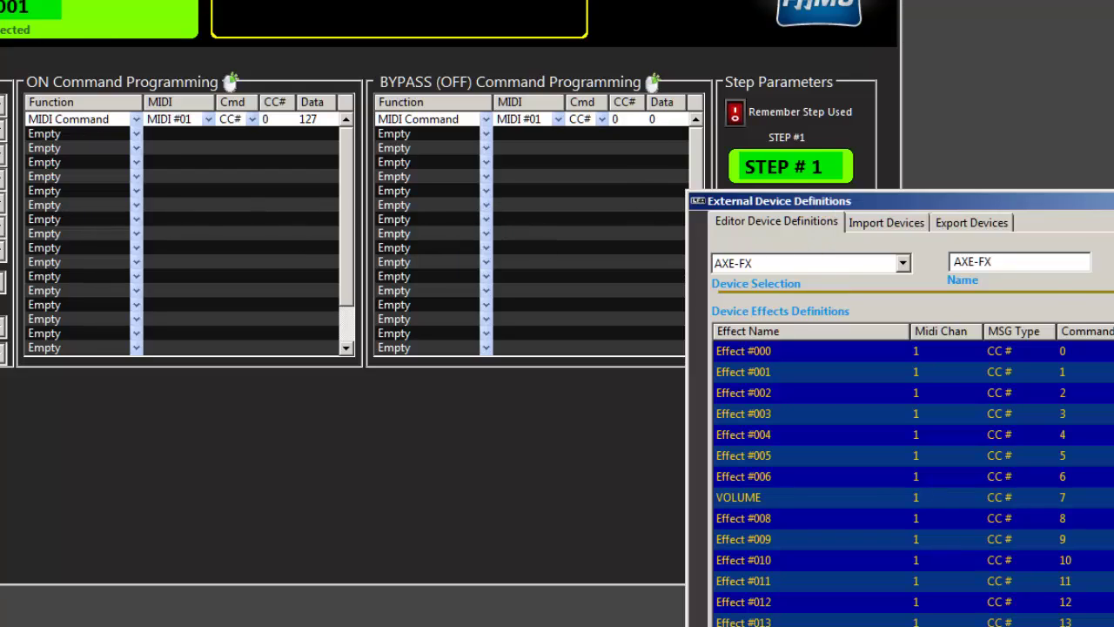
{"action": "left_click_drag", "start_coordinate": [770, 201], "coordinate": [172, 44]}
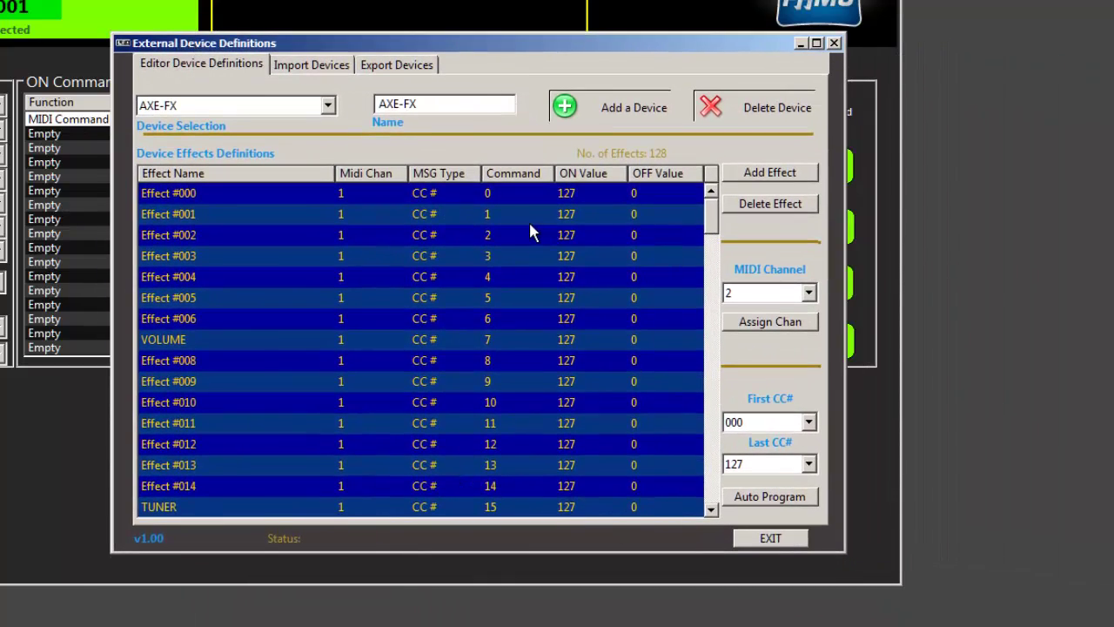